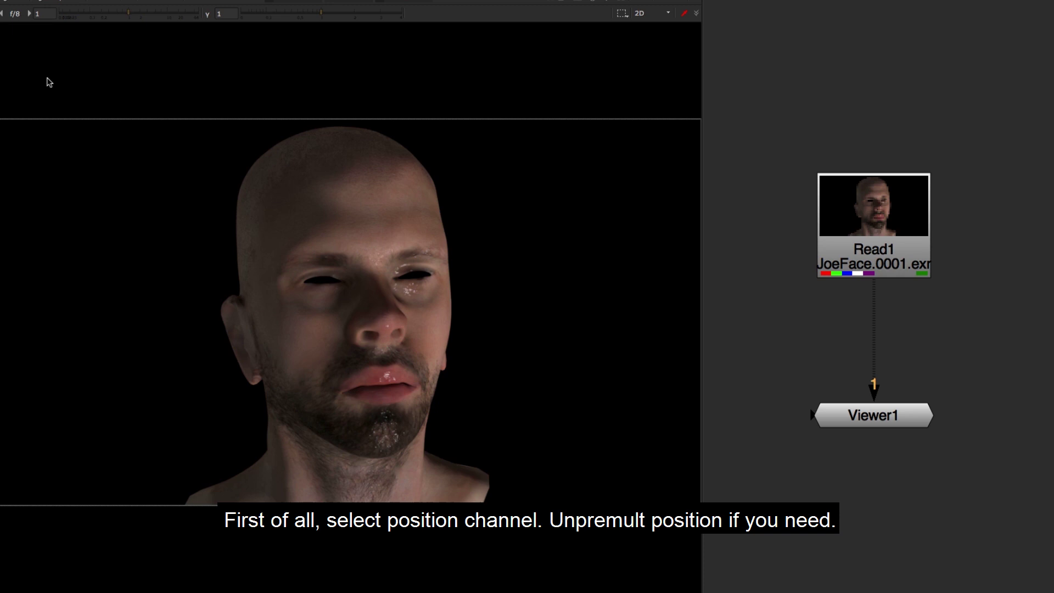
- Display the Pworld layer in the viewer and examine the edge of the head for anti-aliasing
left_click(20, 3)
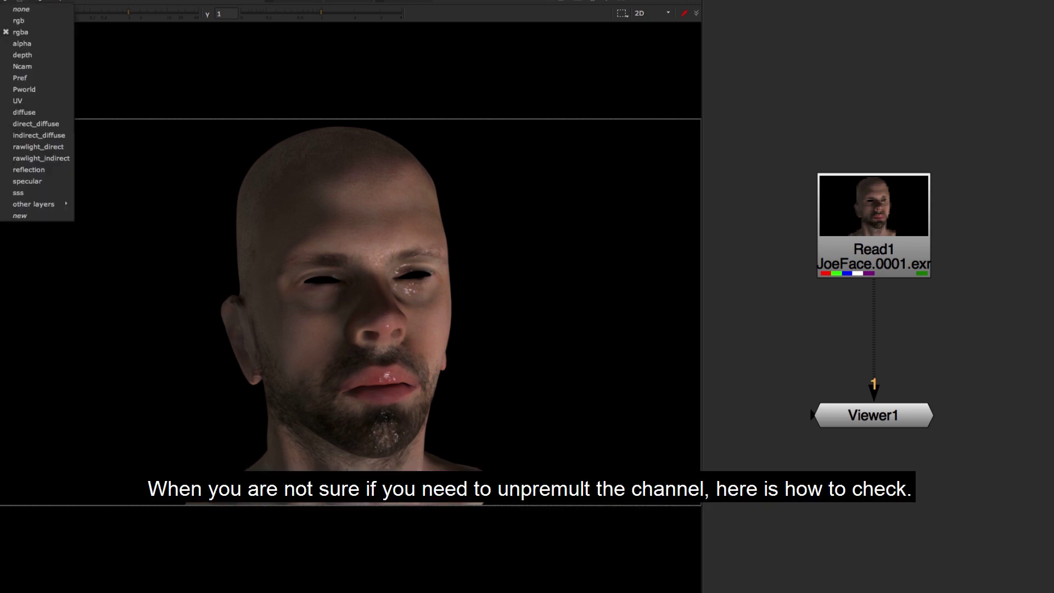
left_click(39, 89)
scroll(432, 270, "up", 9)
middle_click_drag(550, 228, 411, 391)
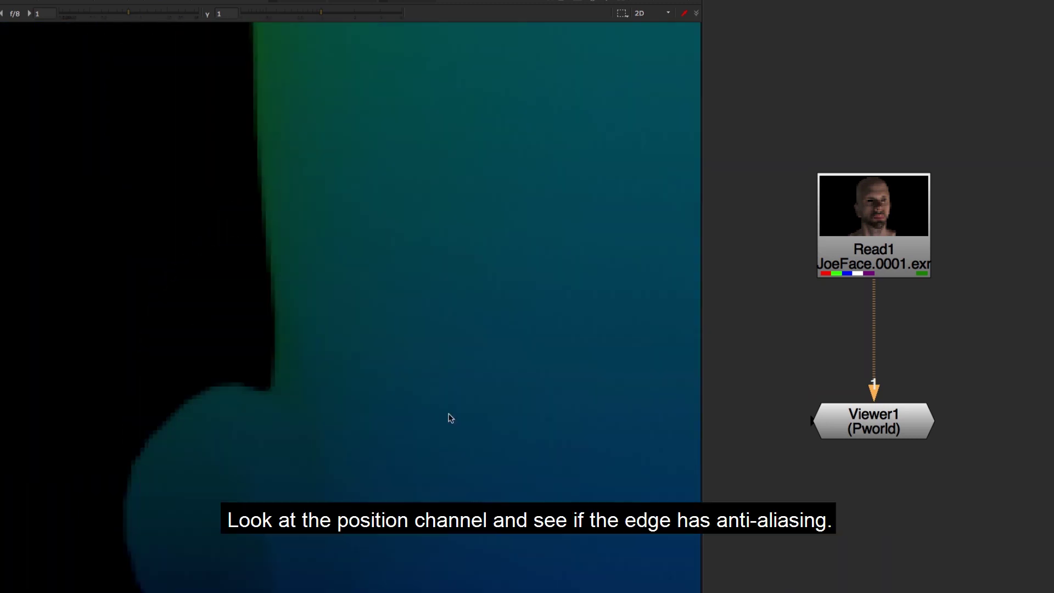
- Add an Unpremult node after Read1 and set it to divide all channels by rgba.alpha
left_click_drag(915, 217, 915, 152)
key("Tab")
type("unpr")
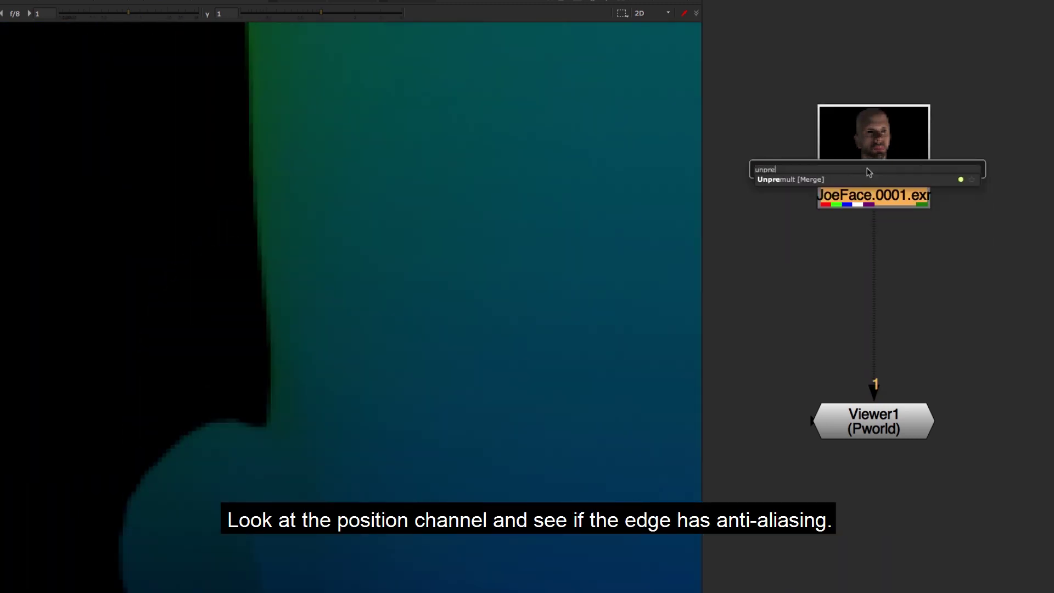
key("Return")
left_click(544, 346)
left_click(541, 365)
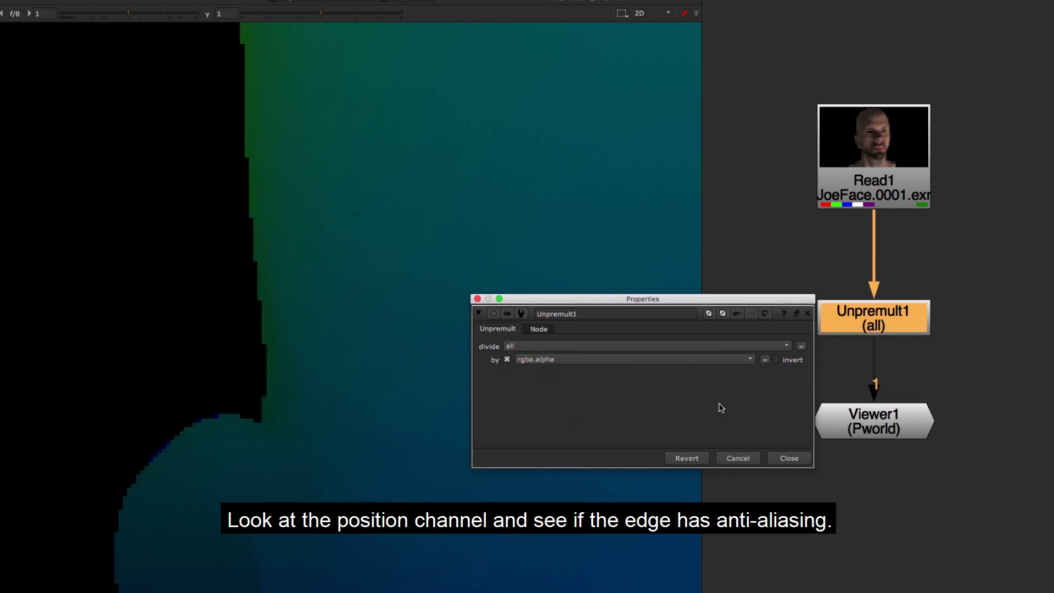
left_click(805, 460)
- Compare the position layer's edges around the face, eyes and ear with the Unpremult node enabled and disabled
middle_click_drag(504, 373, 445, 231)
middle_click_drag(396, 472, 423, 325)
middle_click_drag(648, 324, 519, 348)
key("d")
key("d")
key("d")
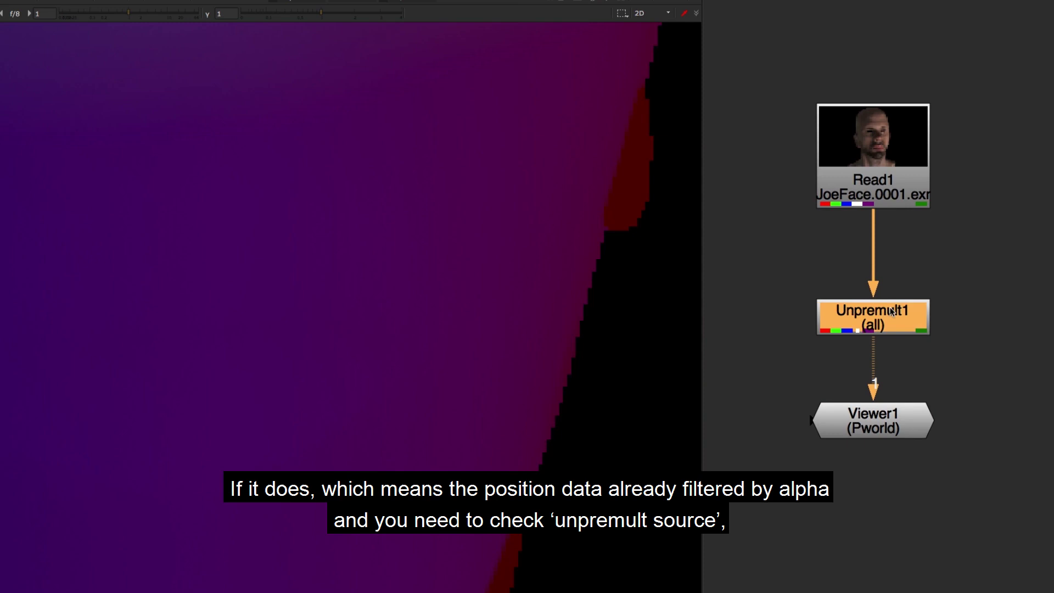
key("d")
middle_click_drag(628, 71, 562, 366)
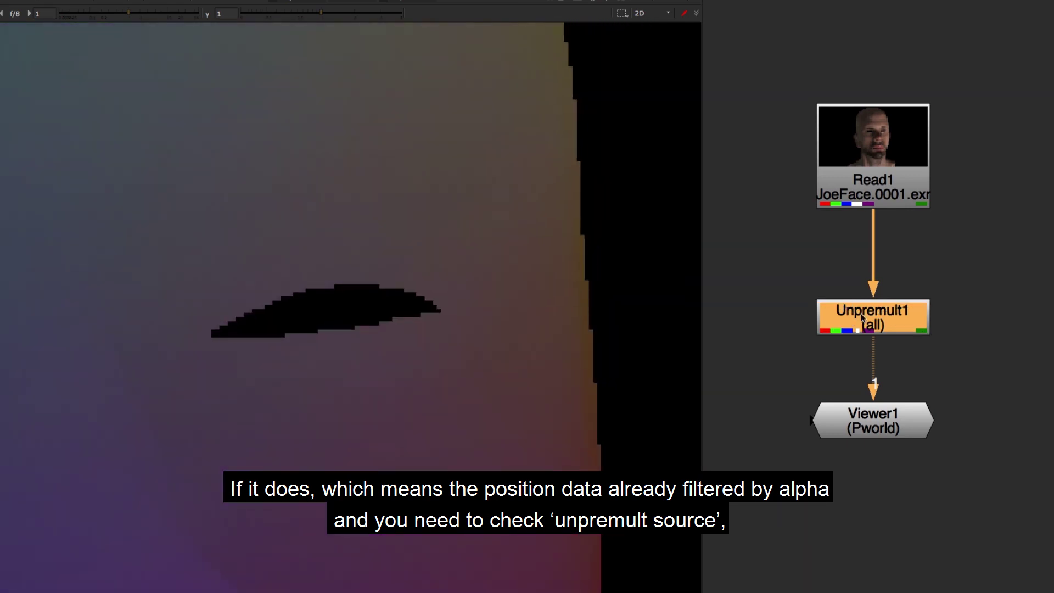
left_click_drag(866, 312, 866, 309)
key("d")
key("d")
key("d")
key("d")
middle_click_drag(247, 323, 762, 338)
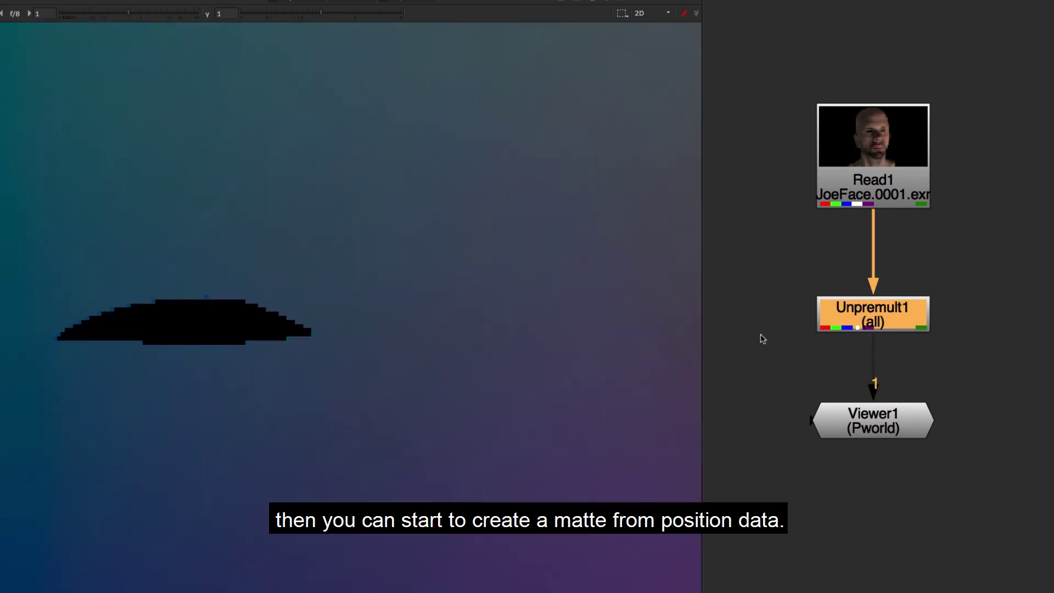
middle_click_drag(121, 379, 497, 338)
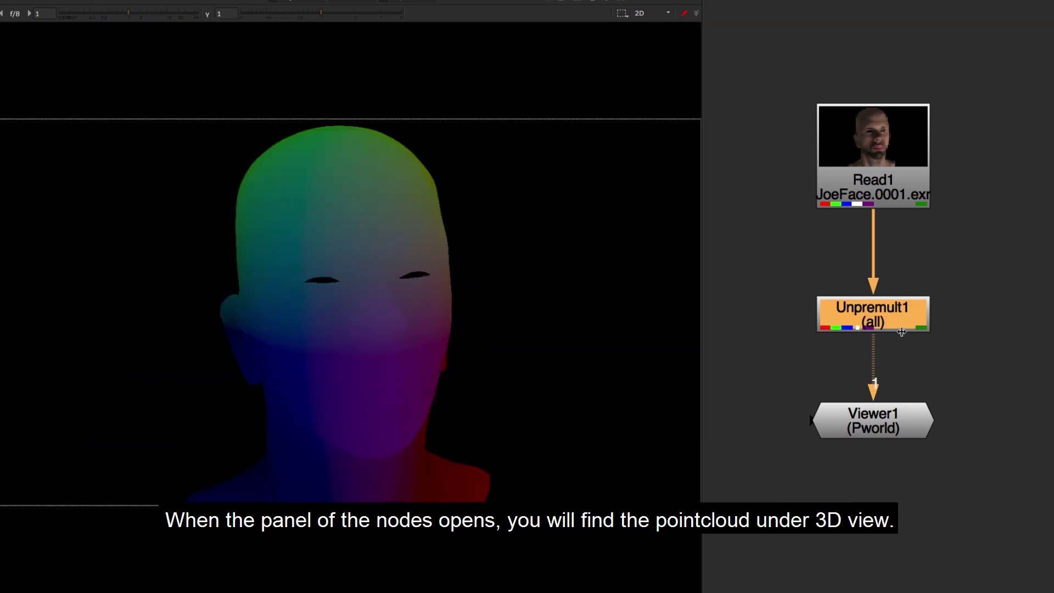
- Delete the Unpremult node and switch the viewer back to the rgba layer
key("Delete")
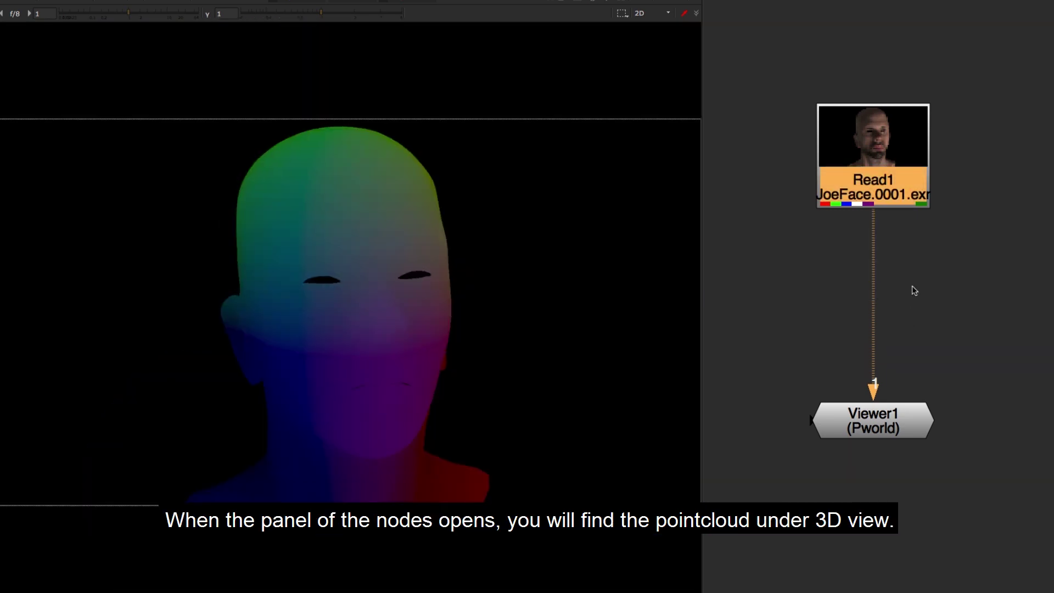
left_click(25, 2)
left_click(22, 33)
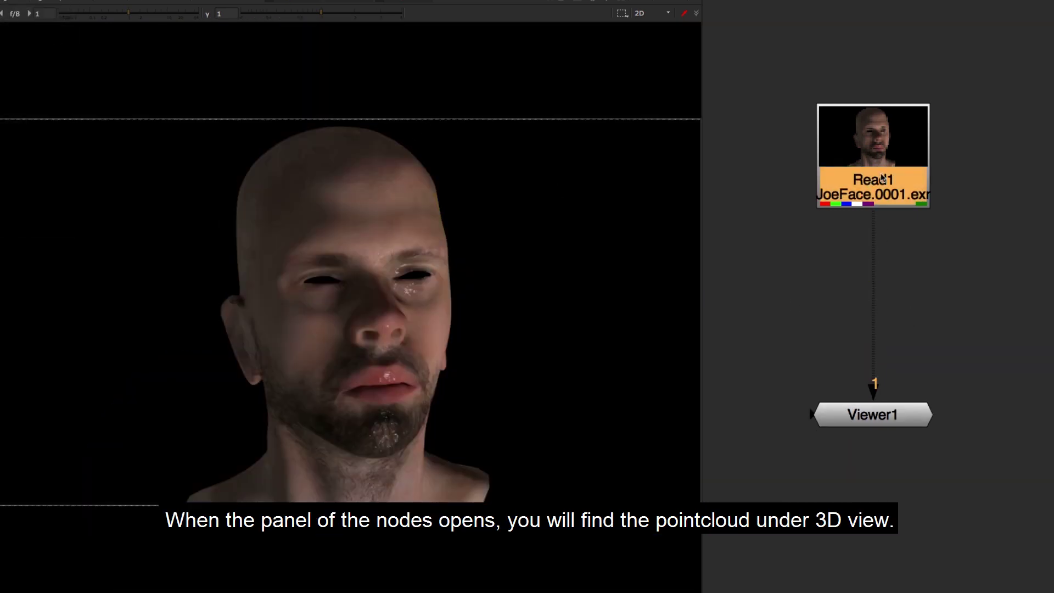
- Add a PosMatte_MJ node after Read1
key("Tab")
type("pos")
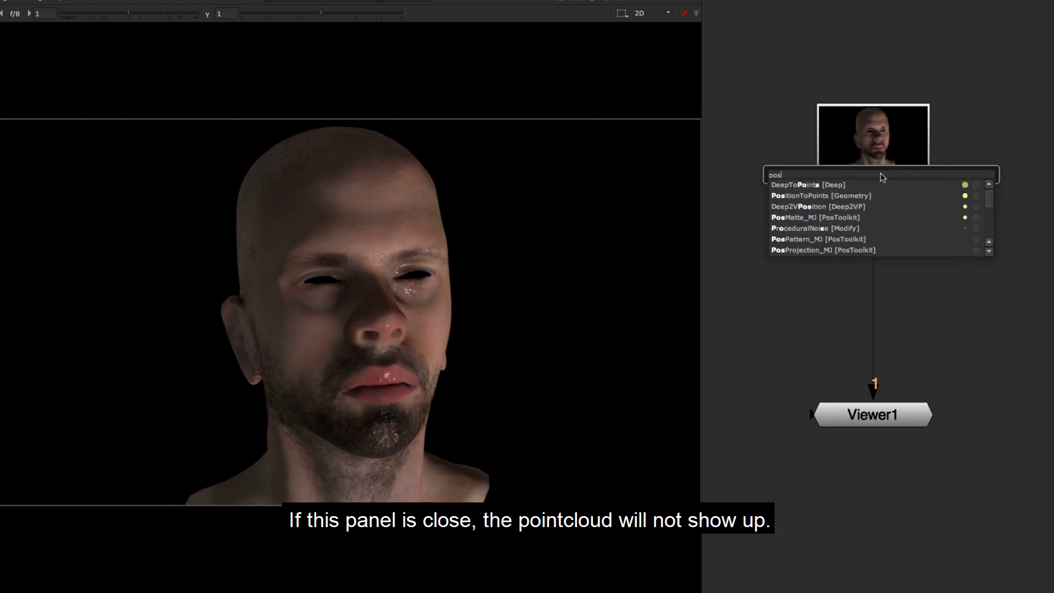
type("mat")
key("Return")
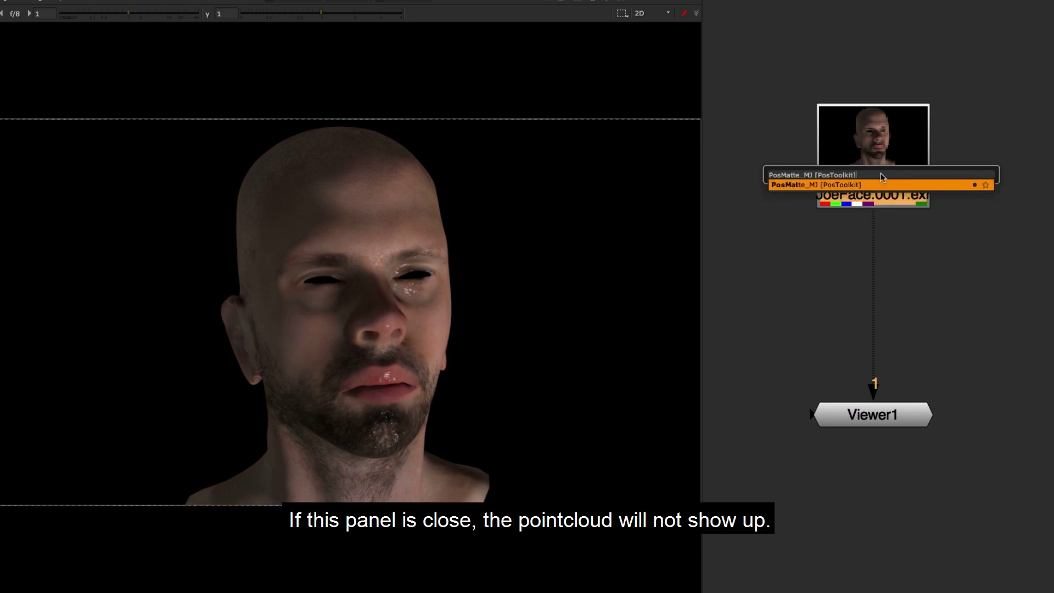
- Set the PosMatte_MJ node's world position to Pworld and enable unpremult source
left_click(805, 235)
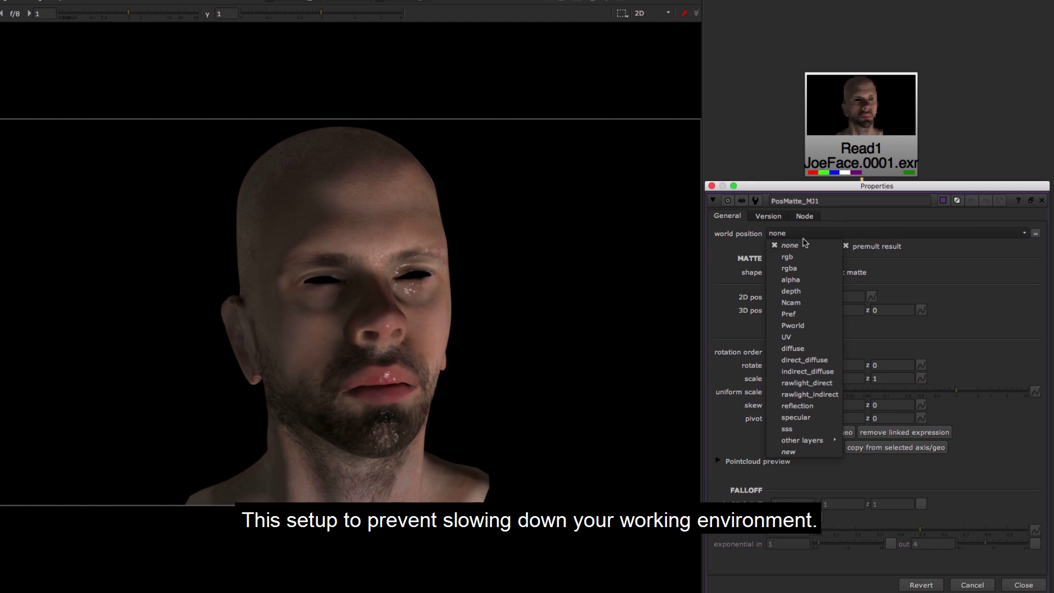
left_click(806, 329)
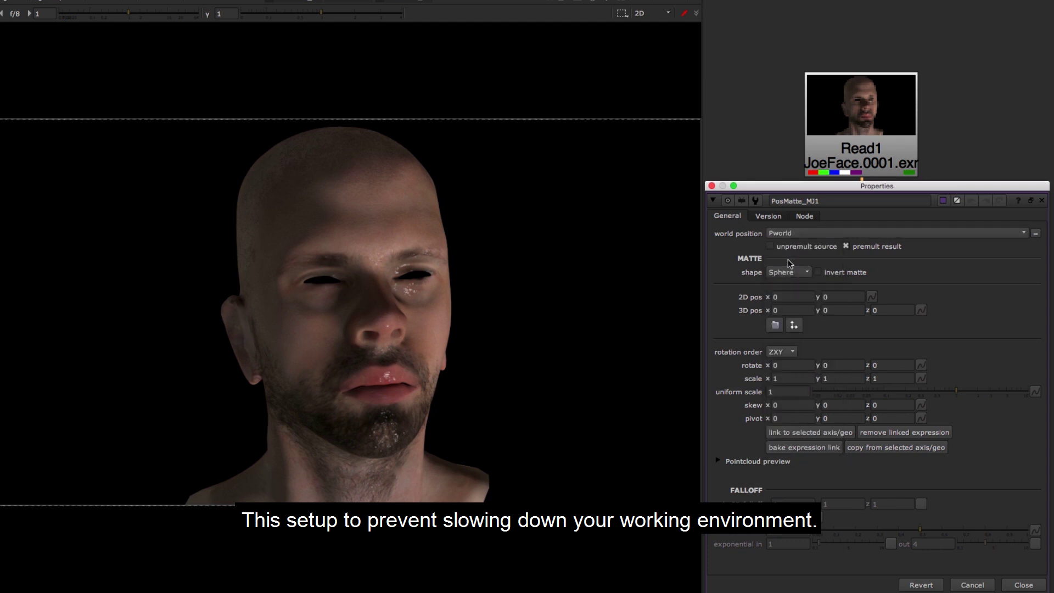
left_click(532, 295)
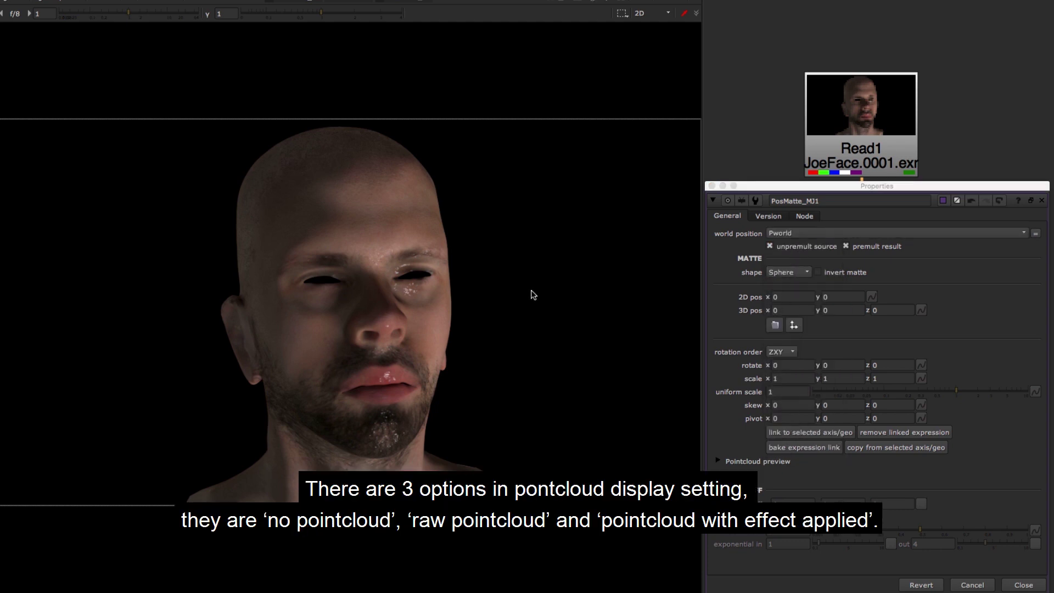
- Inspect the head pointcloud in the 3D view, with the PosMatte_MJ1 properties open, closed and reopened
key("Tab")
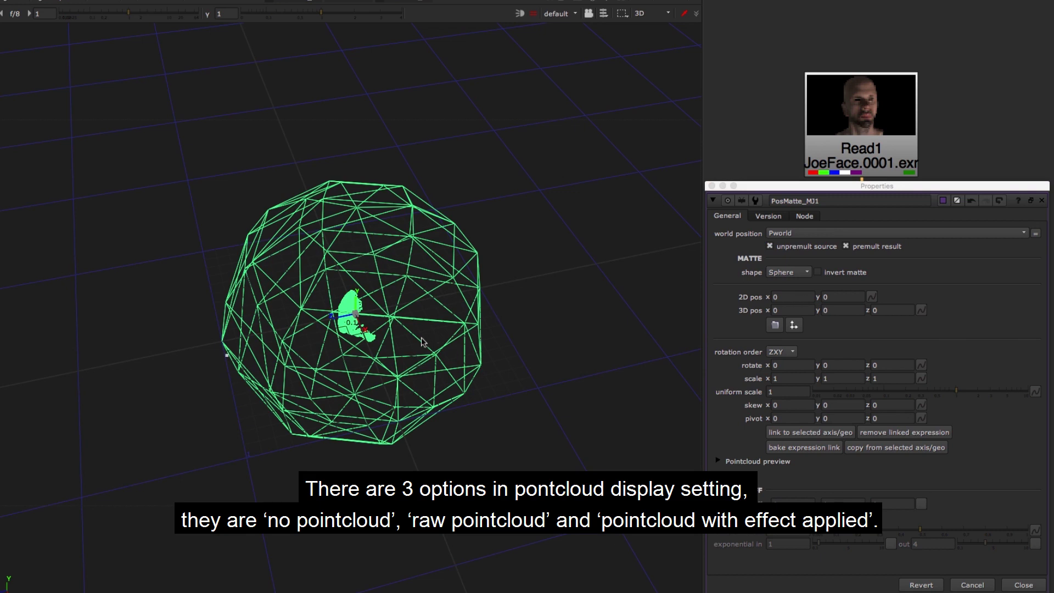
left_click(560, 314)
scroll(333, 353, "up", 10)
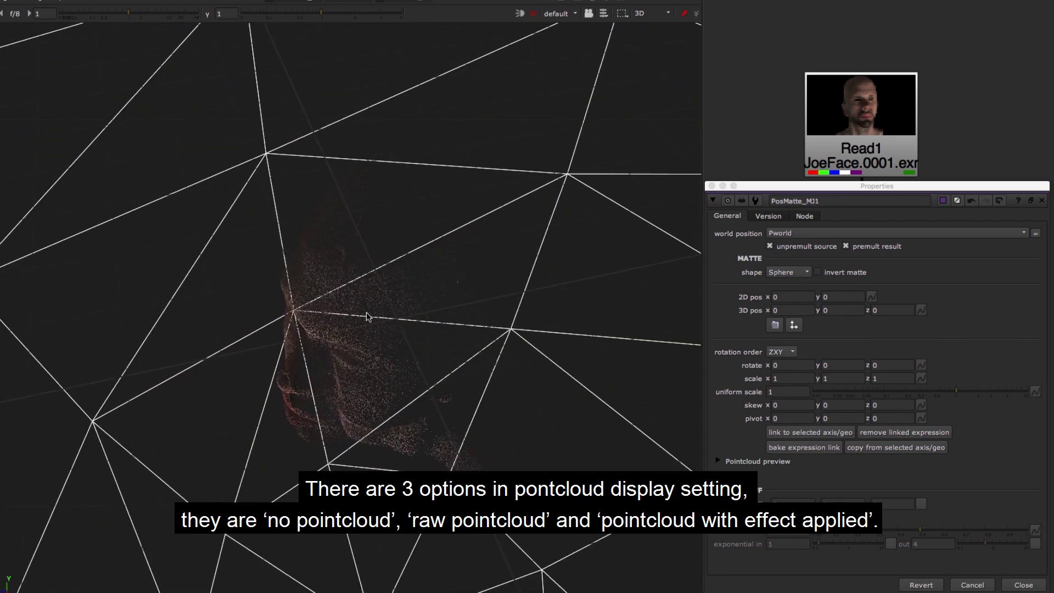
left_click_drag(367, 317, 380, 255, "super")
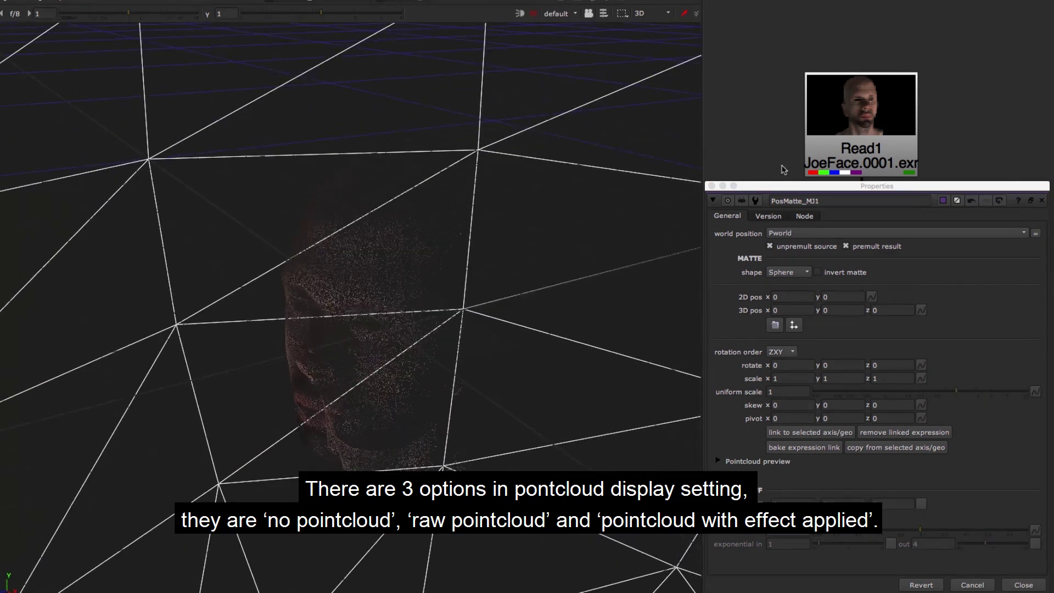
left_click(712, 186)
double_click(849, 280)
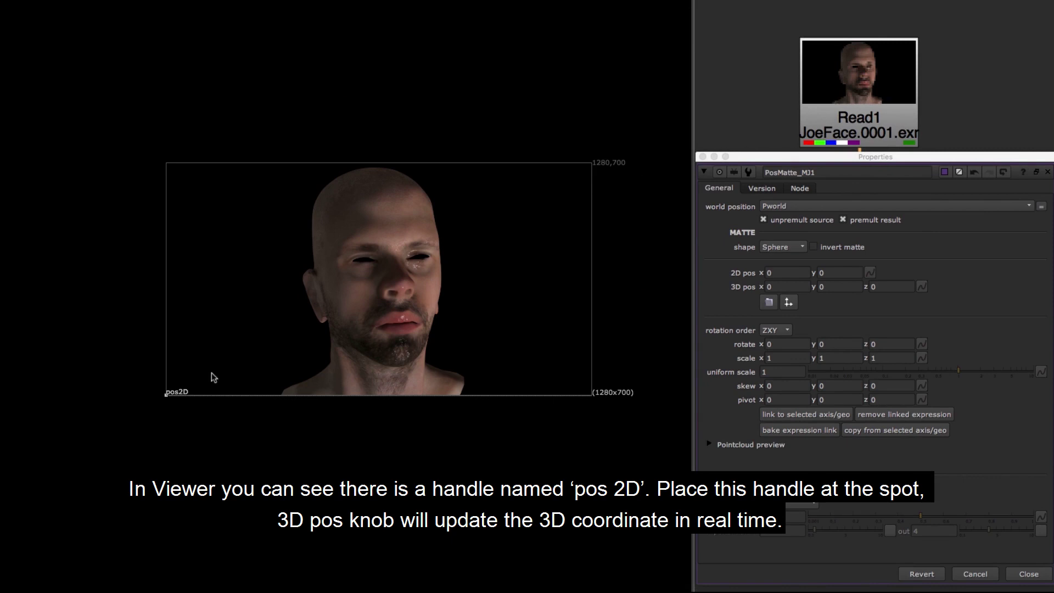
- Place the pos2D handle on the forehead at about 682, 542 and set the matte's uniform scale to 0.1
left_click_drag(169, 395, 393, 221)
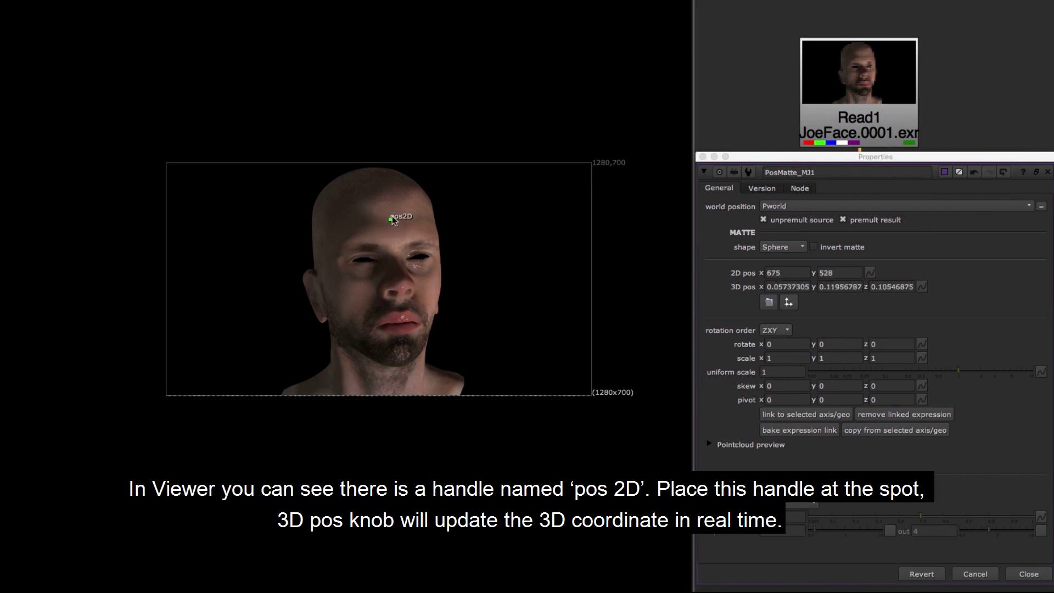
scroll(439, 247, "up", 3)
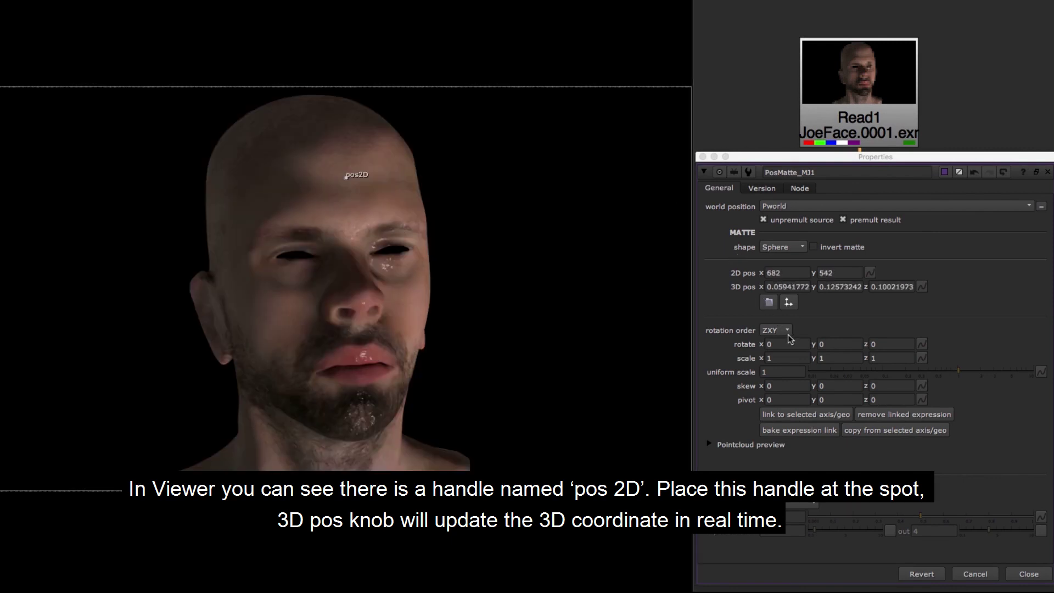
left_click(779, 376)
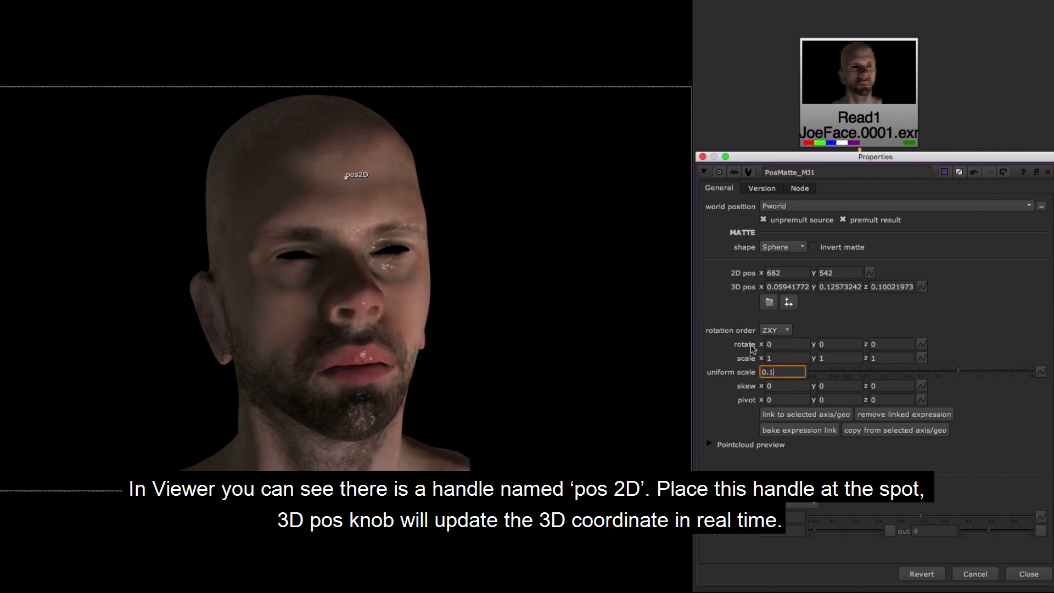
type("0.1")
key("Return")
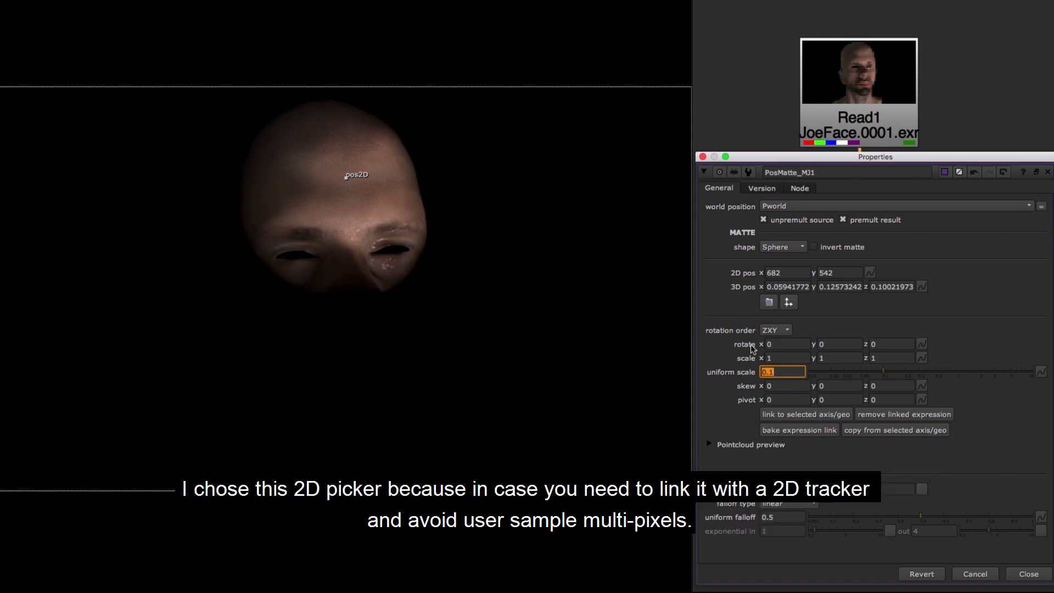
- Display the alpha while moving the pos2D handle across the face to about 756, 292, and return to the color image
left_click(373, 276)
key("a")
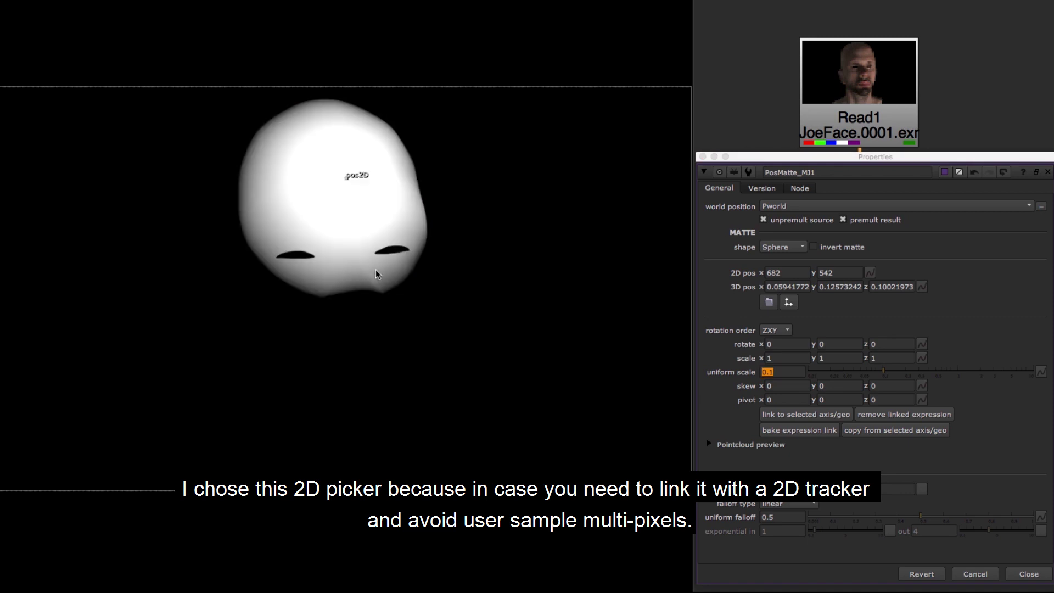
left_click_drag(349, 182, 242, 240)
key("a")
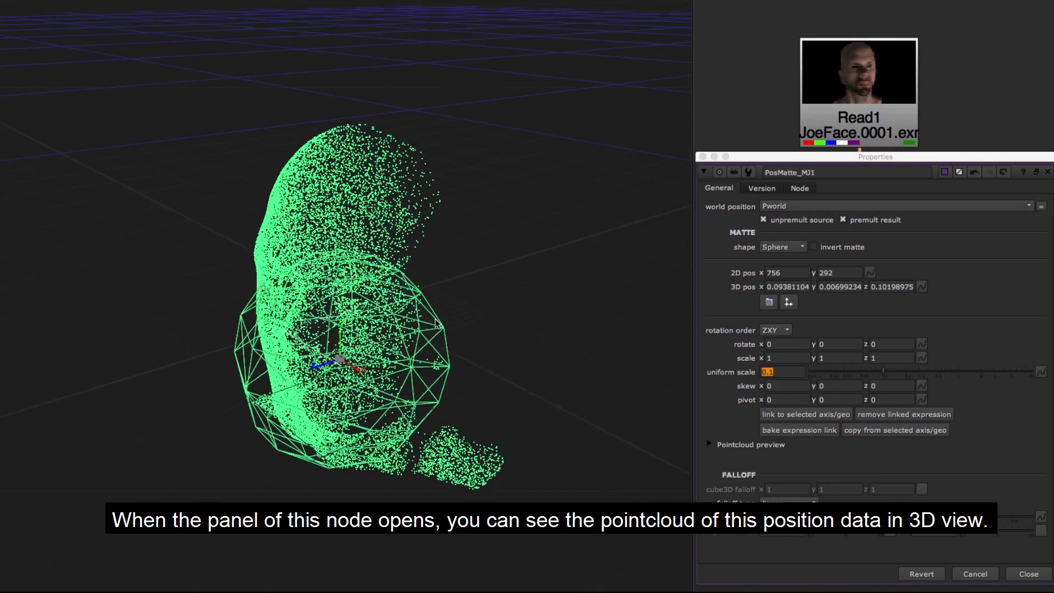
- Reshape the matte sphere around the face in 3D to Y rotation about 25.25, X scale about 1.62 and Z scale about 0.57, checking it in 2D
left_click_drag(436, 324, 387, 360, "super")
left_click_drag(275, 386, 303, 389)
left_click_drag(303, 388, 389, 439, "super")
left_click_drag(420, 360, 384, 324)
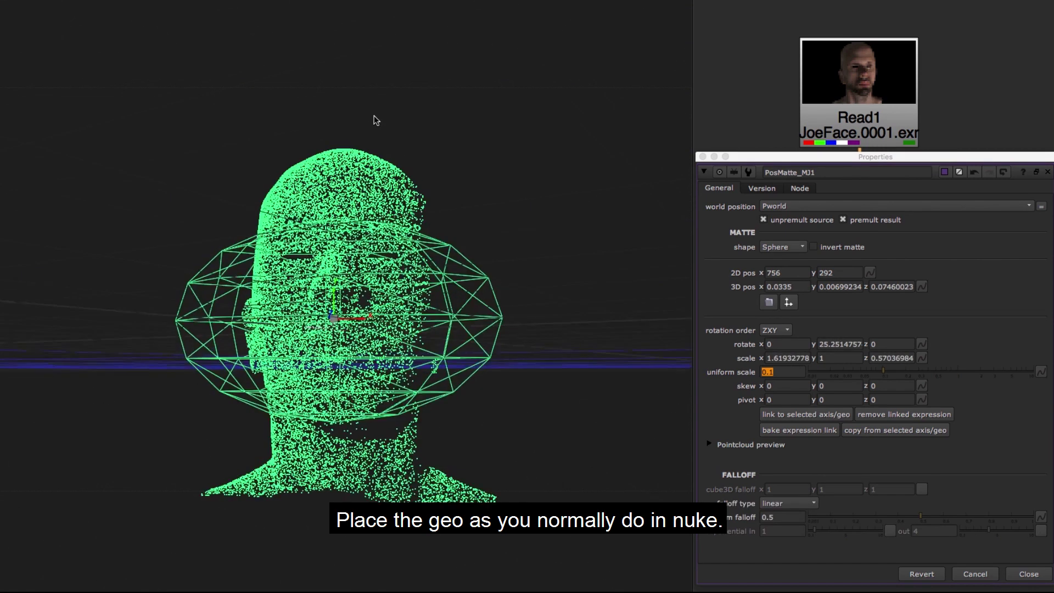
key("Tab")
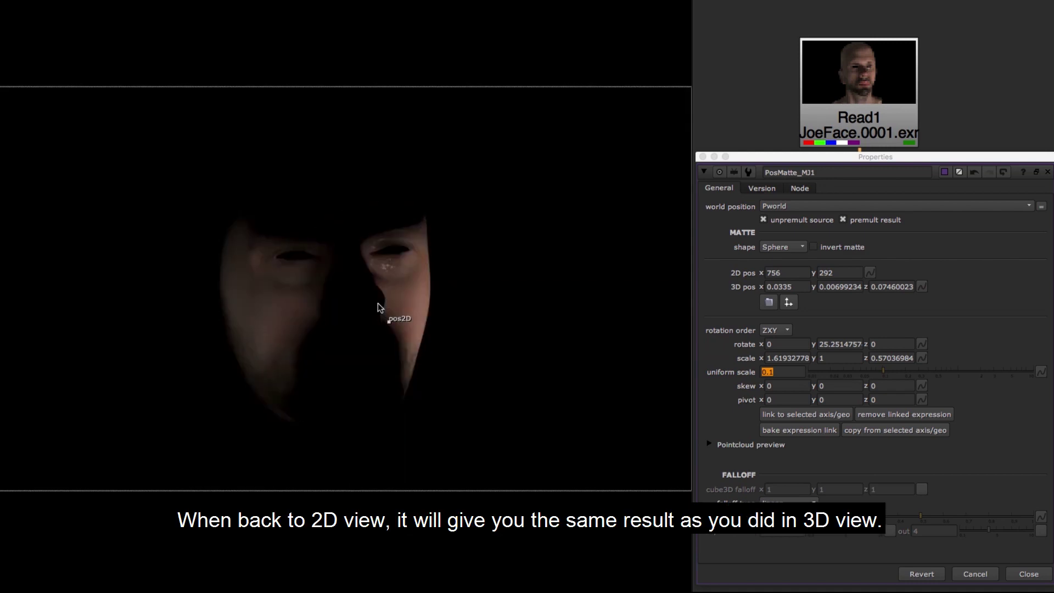
- Snap the matte sphere to the pointcloud vertex at the nose tip using vertex selection and set its uniform scale to 0.05
key("Tab")
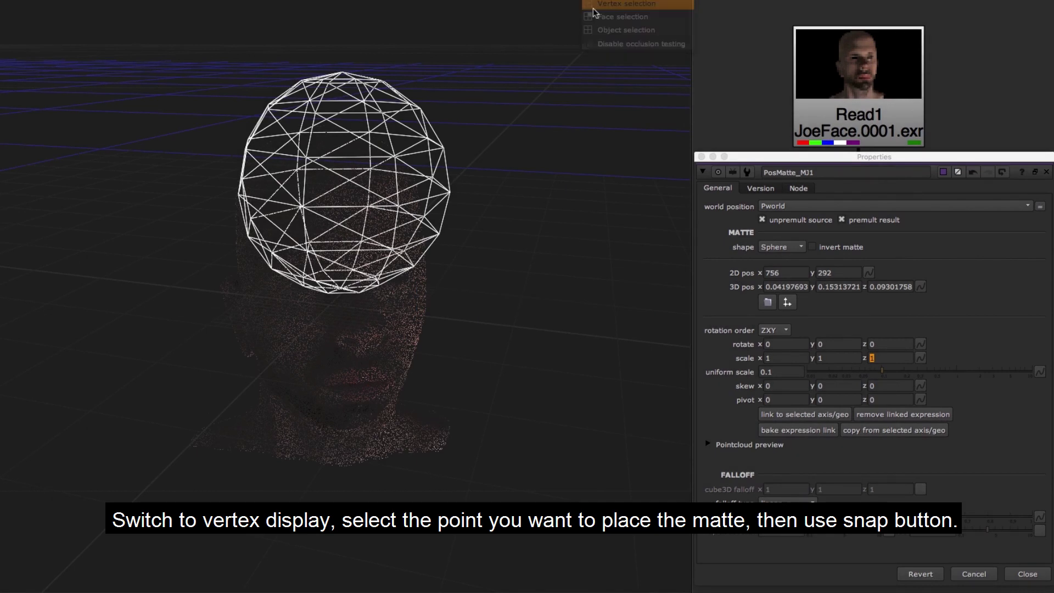
left_click_drag(403, 241, 338, 203, "super")
left_click_drag(458, 422, 263, 291, "super")
scroll(249, 282, "up", 5)
scroll(247, 283, "down", 3)
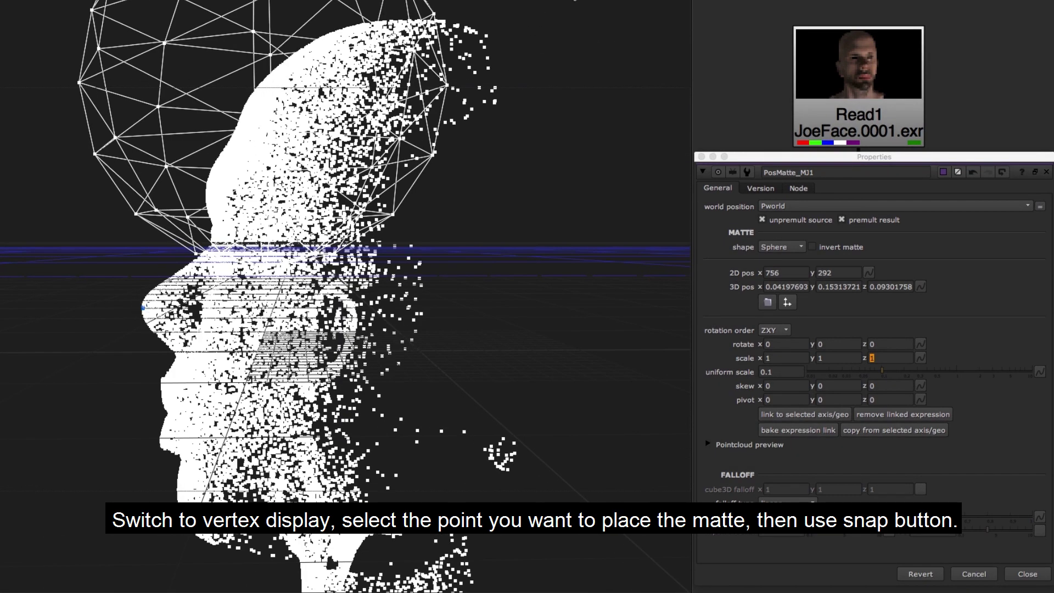
left_click(787, 302)
left_click(812, 305)
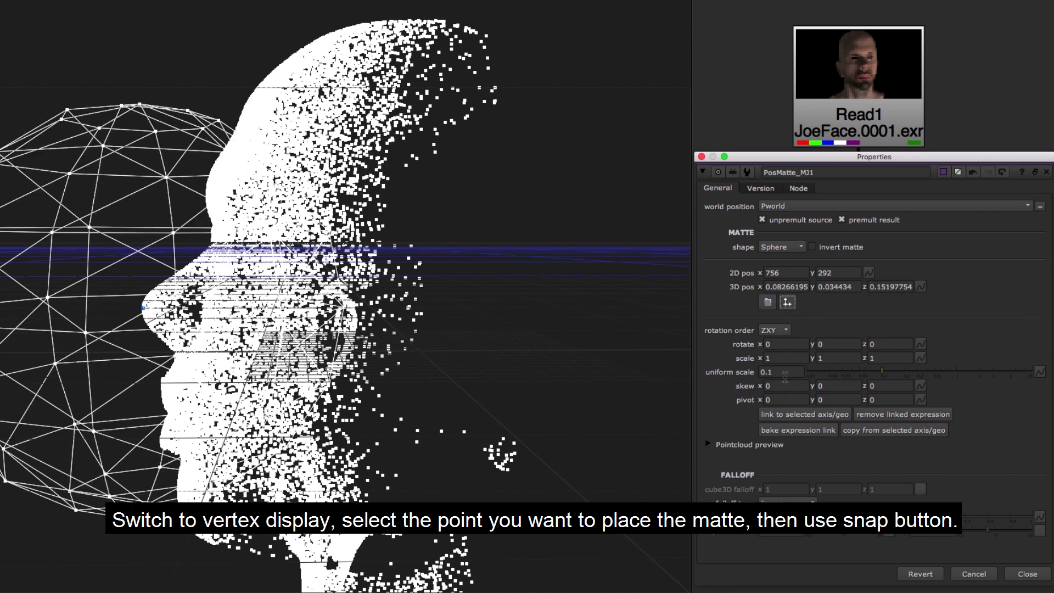
type("05")
key("Return")
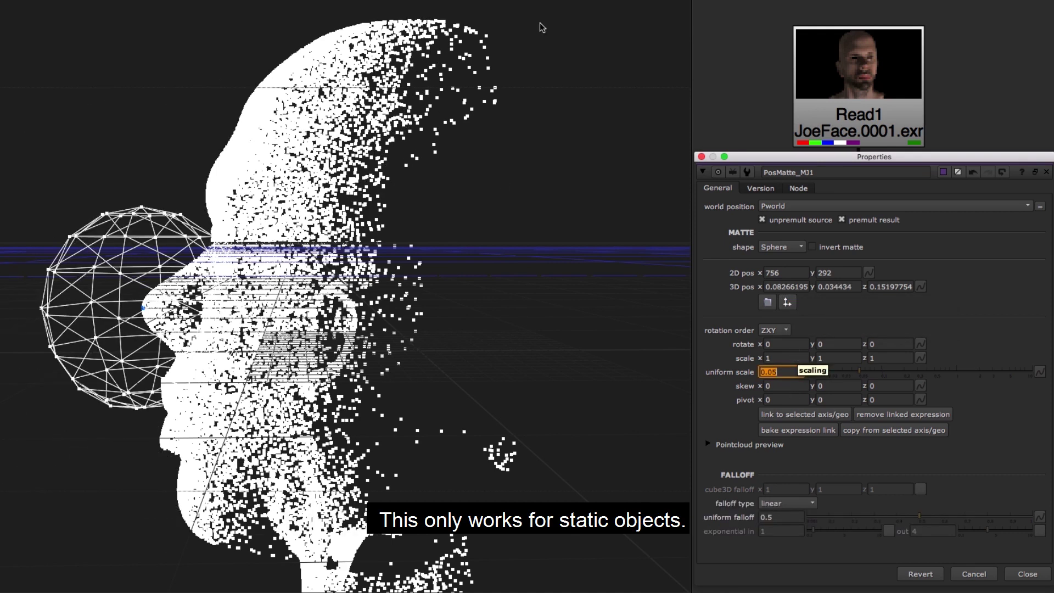
- Restore object selection in the 3D view and check the nose matte and its alpha in the 2D view
left_click(592, 1)
left_click(597, 30)
key("Tab")
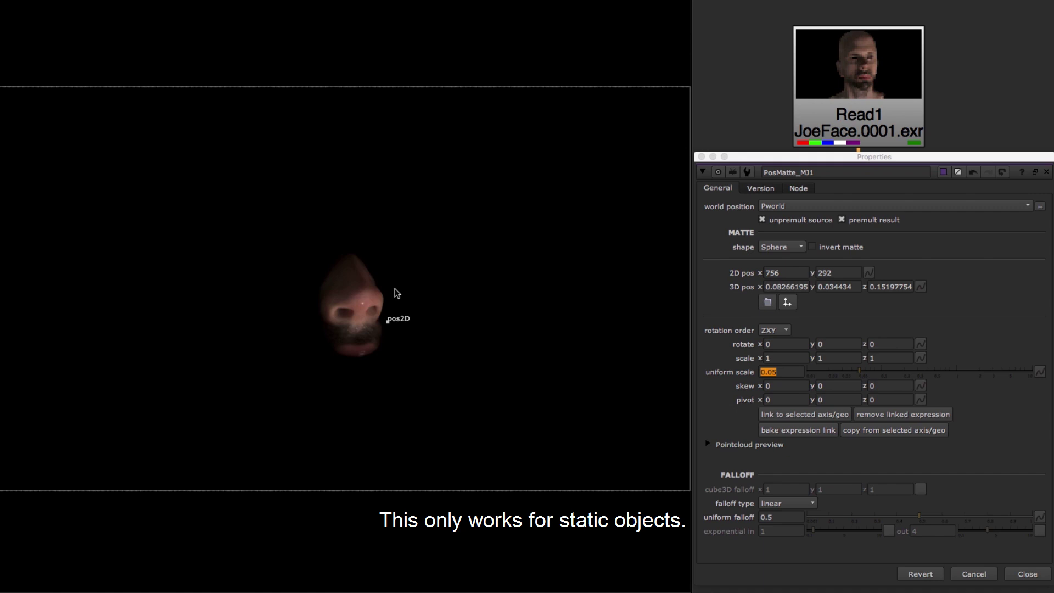
key("a")
key("a")
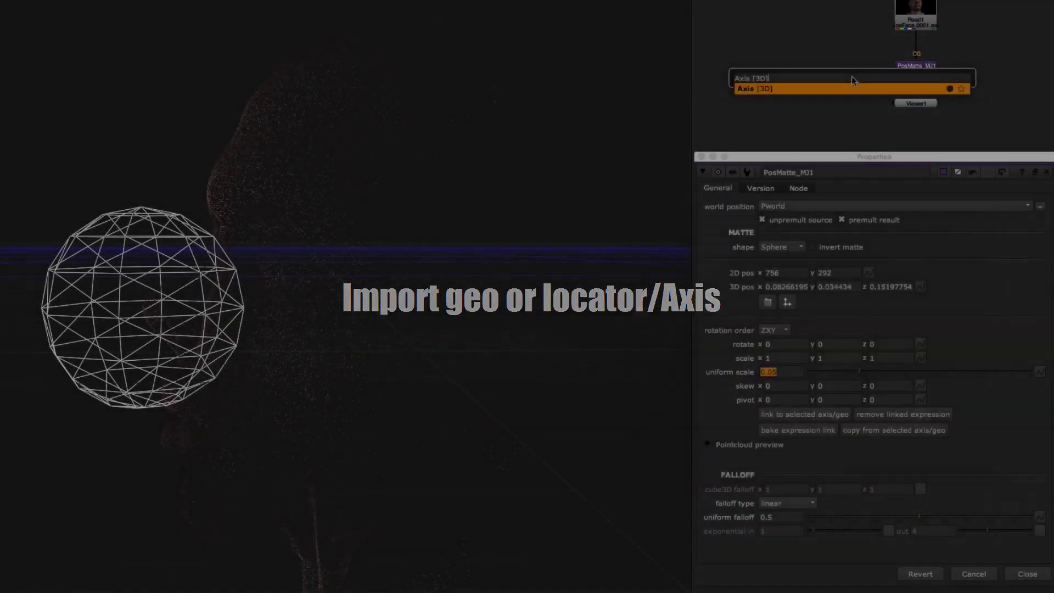
- Create an Axis node beside the shifted Read1 and PosMatte_MJ1 nodes and select the axis in the 3D view
key("Return")
left_click_drag(973, 5, 884, 117)
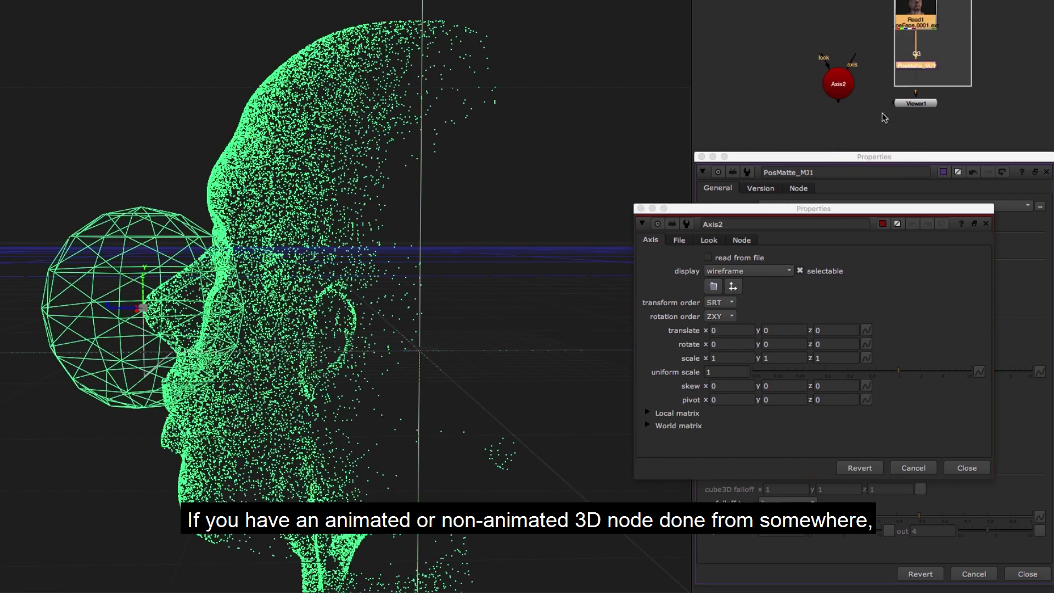
left_click_drag(916, 65, 912, 88)
left_click(637, 168)
left_click(420, 351)
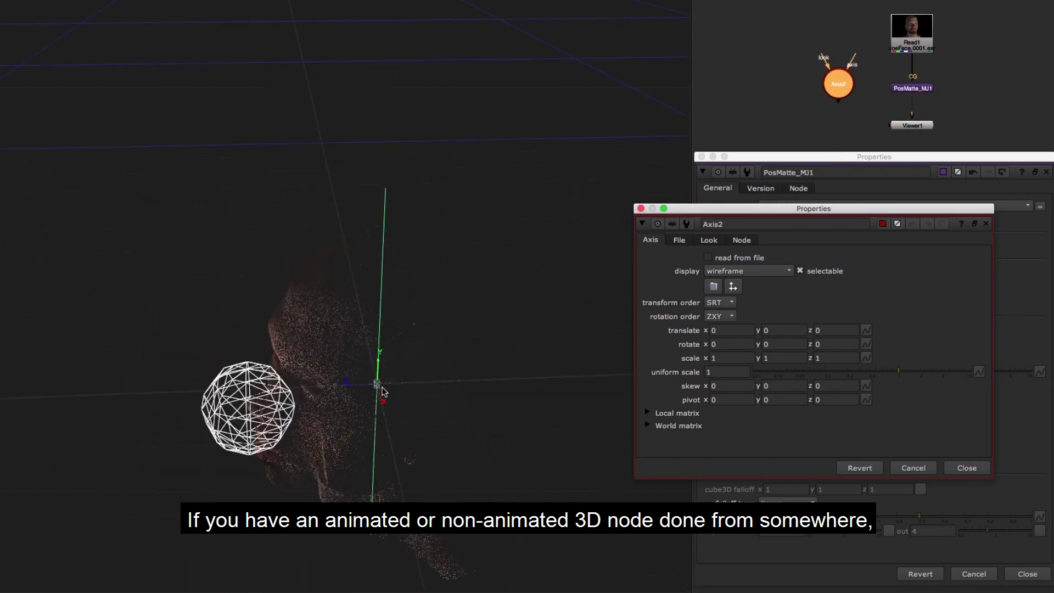
- Set Axis2's uniform scale to 0.05 and move it onto the top of the head at about 0.070, 0.164, 0.0625
type("0.05")
left_click_drag(295, 421, 470, 315, "super")
right_click(508, 325)
left_click(555, 249)
left_click_drag(555, 249, 386, 229, "super")
scroll(386, 228, "up", 5)
left_click_drag(317, 128, 360, 153)
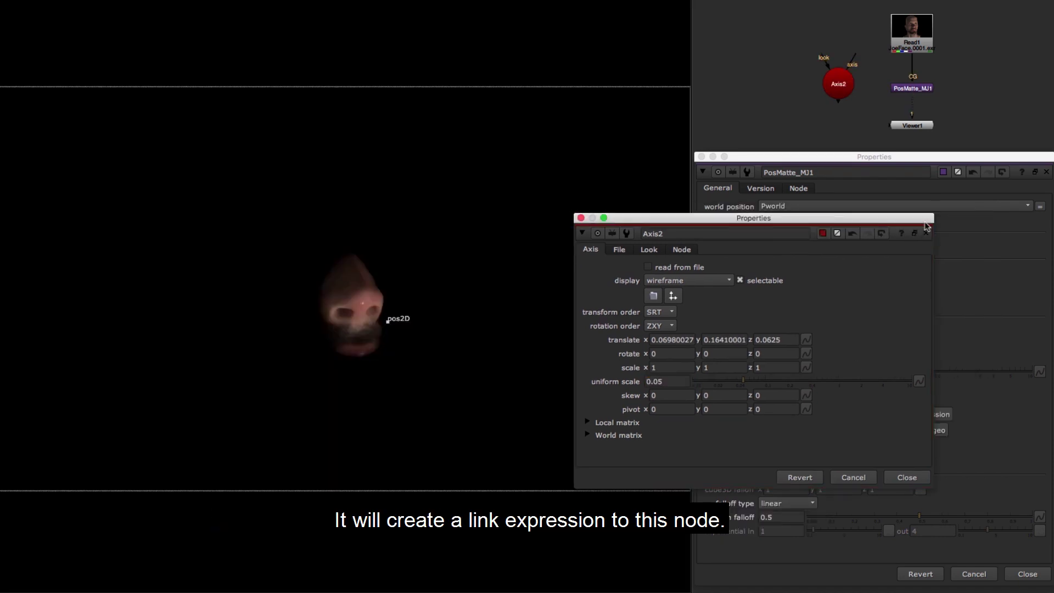
- Link PosMatte_MJ1 to the selected Axis2 node and check the linked matte in the 2D and 3D views
left_click(926, 232)
left_click(841, 83)
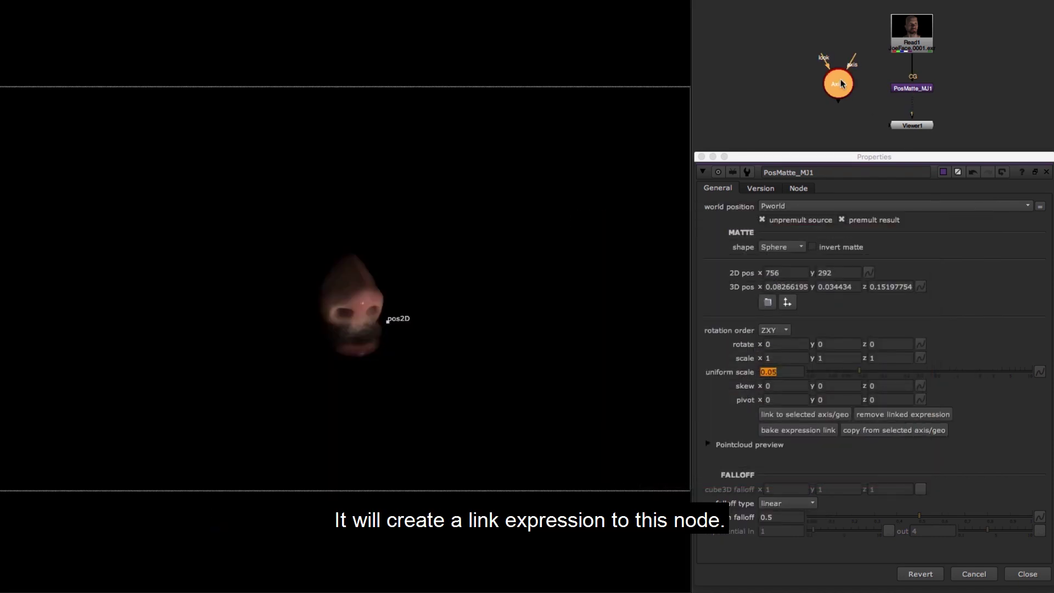
left_click(813, 415)
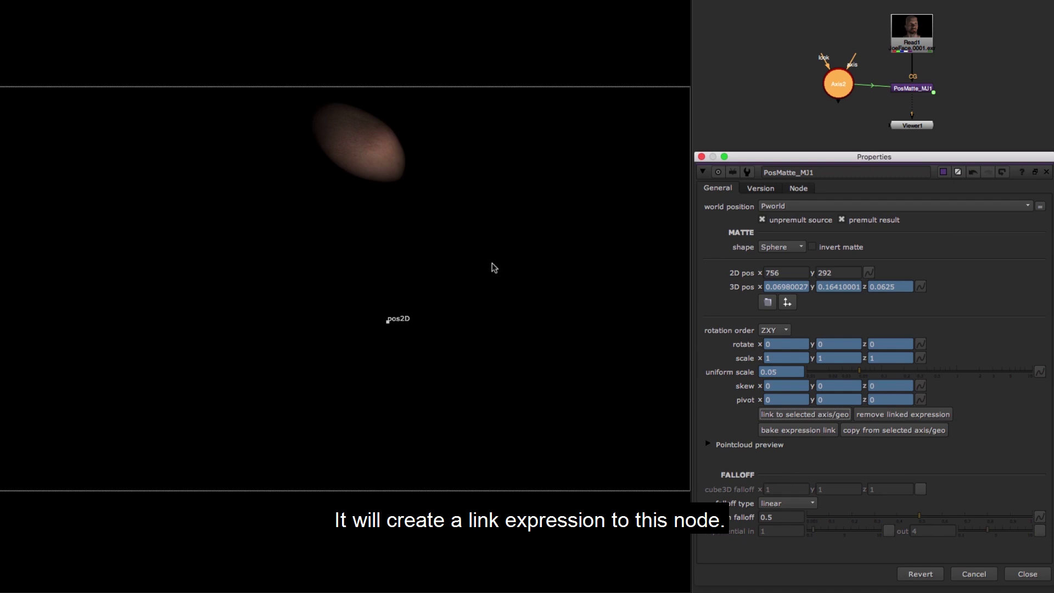
key("Tab")
left_click_drag(522, 218, 522, 183)
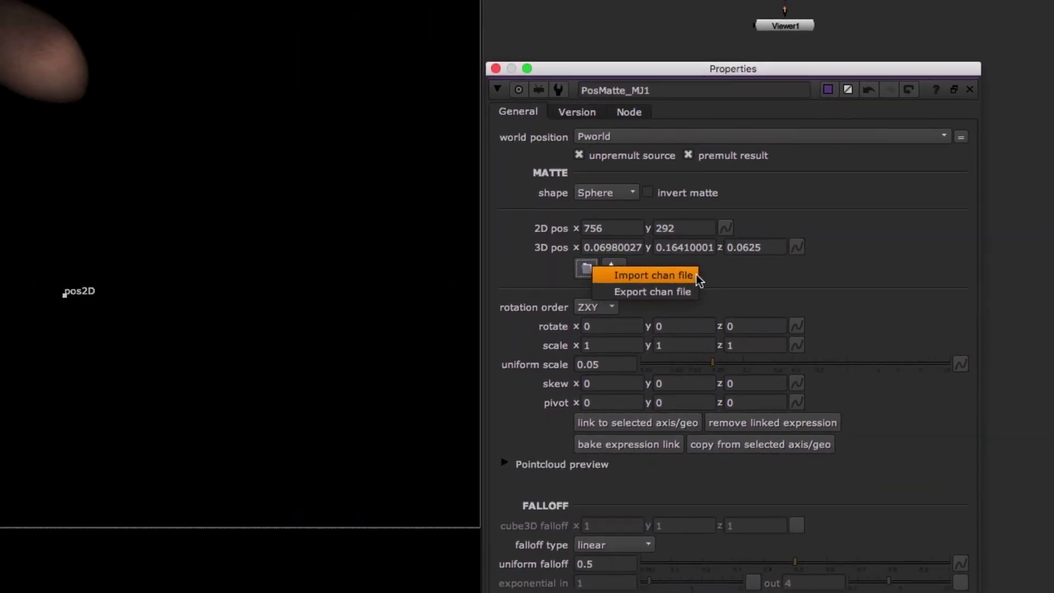
- Change the matte shape to Cube and move it onto the face at about 0.053, 0.064, 0.094, checking it in 2D
left_click(777, 73)
key("Tab")
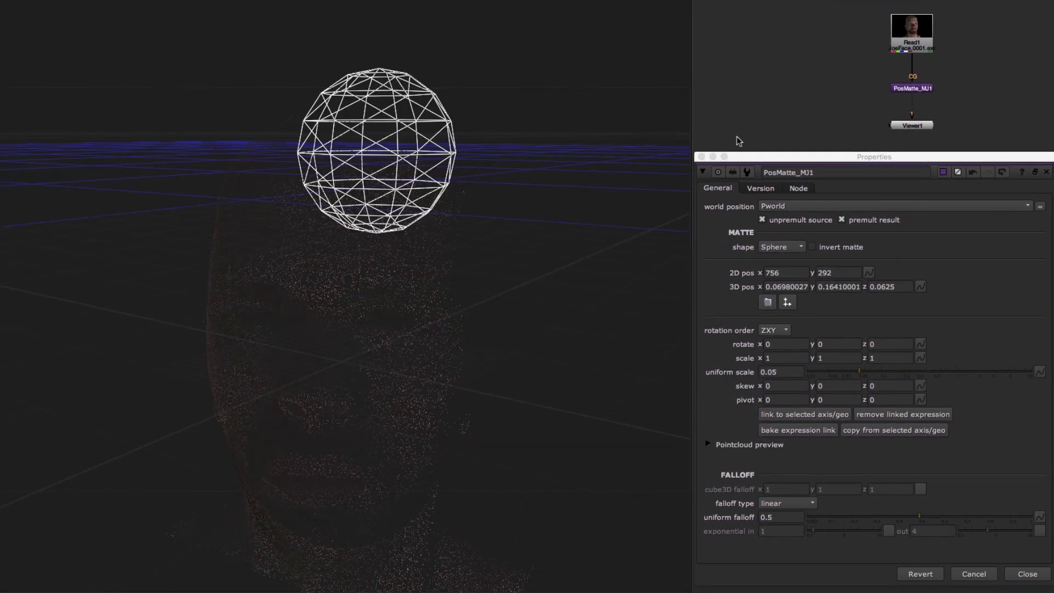
left_click(780, 252)
left_click(780, 261)
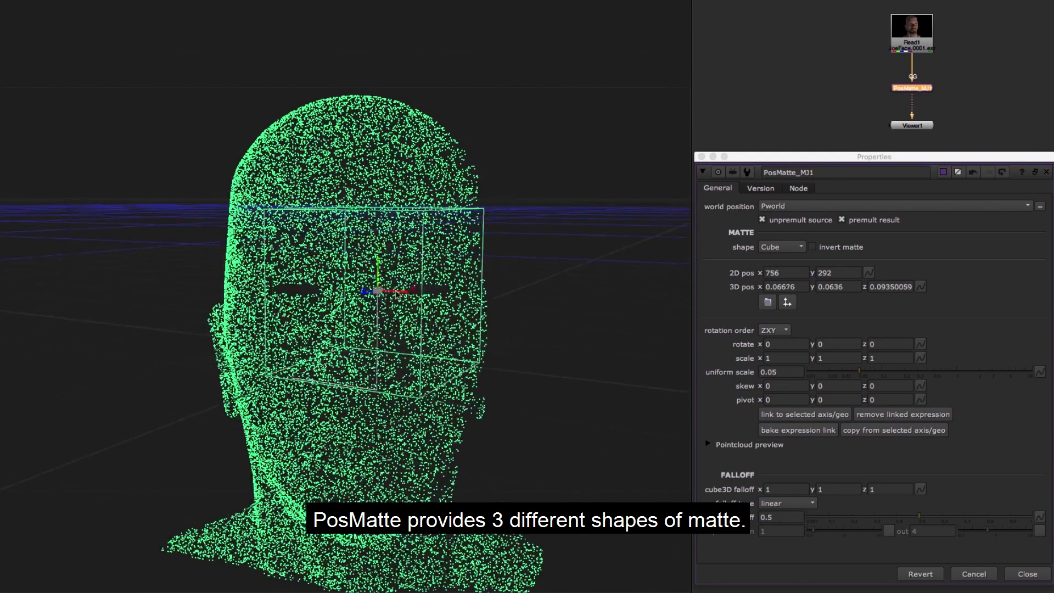
key("Tab")
key("Tab")
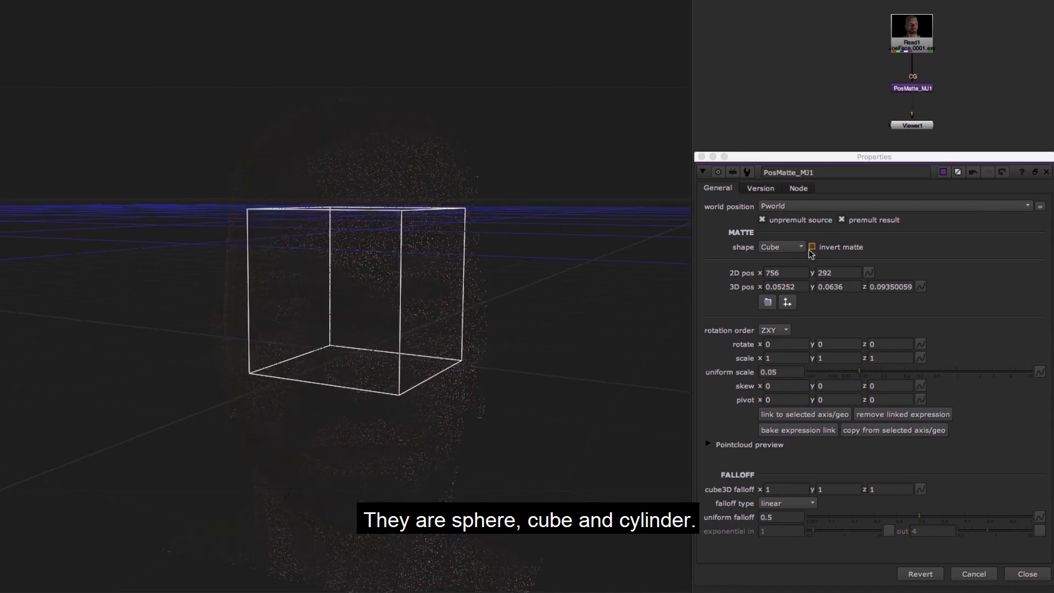
- Change the matte shape to Cylinder, rotate it about -54.73 on Z and scale it to about 0.49 on X and 2.57 on Y
left_click(793, 248)
left_click(779, 260)
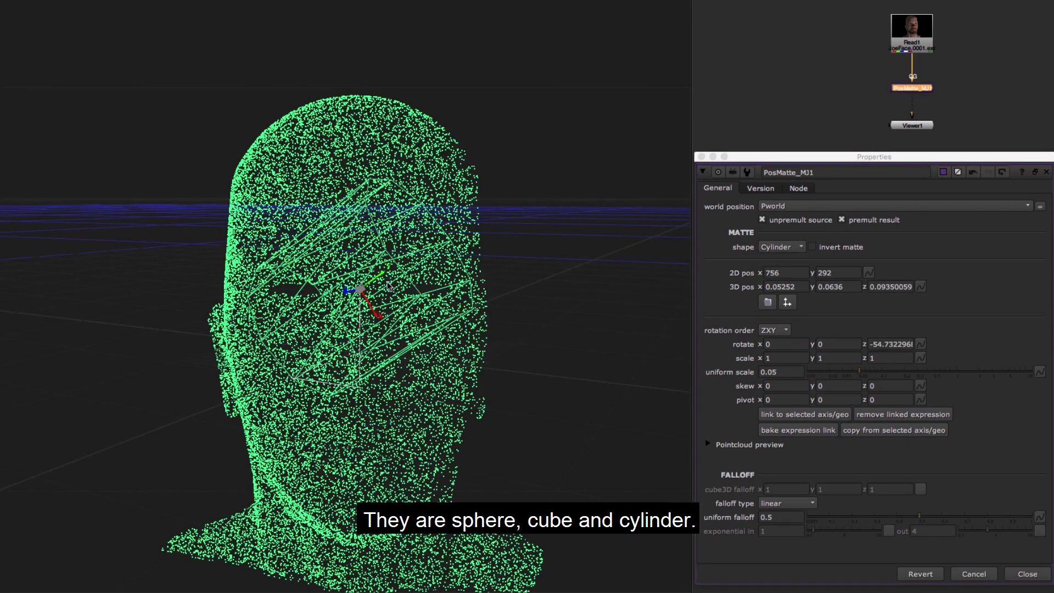
left_click_drag(390, 286, 384, 308)
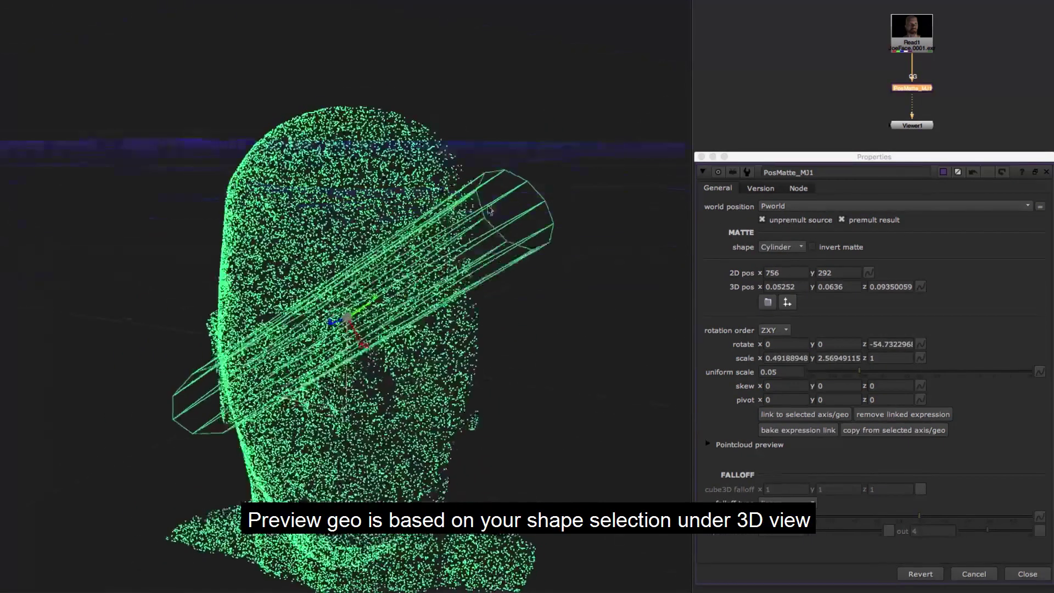
- Compare the matte shapes by switching to Sphere, Cube and back to Cylinder
key("Tab")
key("Tab")
left_click(782, 248)
left_click(782, 222)
left_click(784, 249)
left_click(785, 260)
left_click(786, 249)
left_click(789, 260)
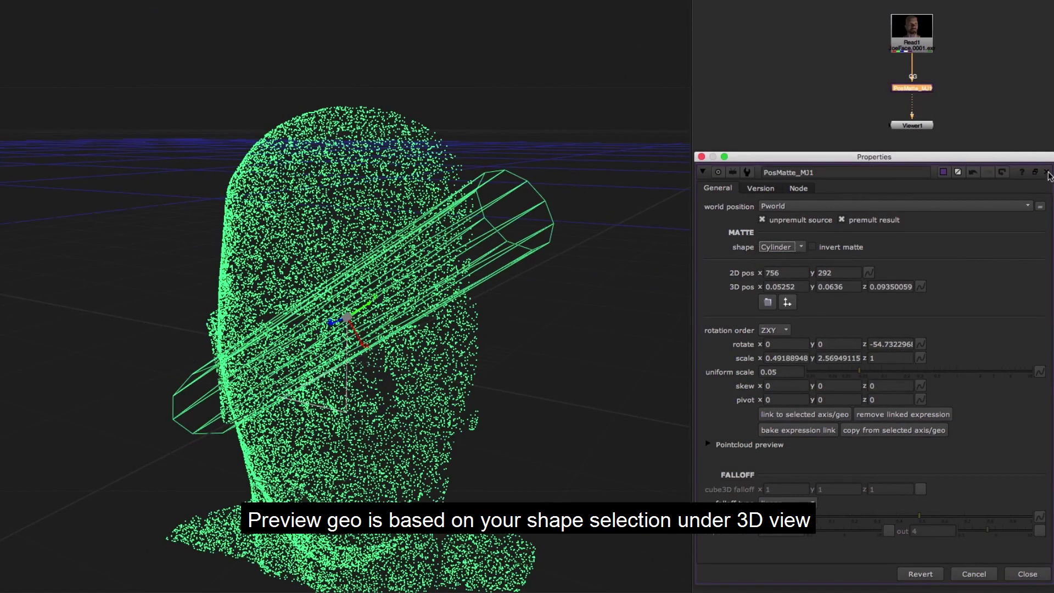
- View the cylinder matte's alpha in the 2D view and look through the falloff type options
left_click(1046, 172)
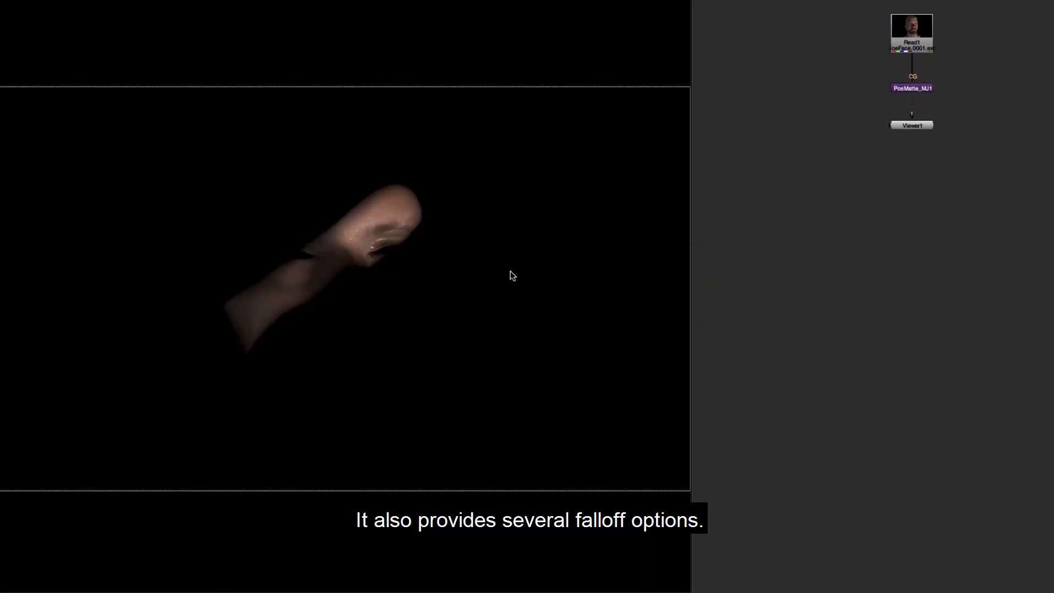
key("a")
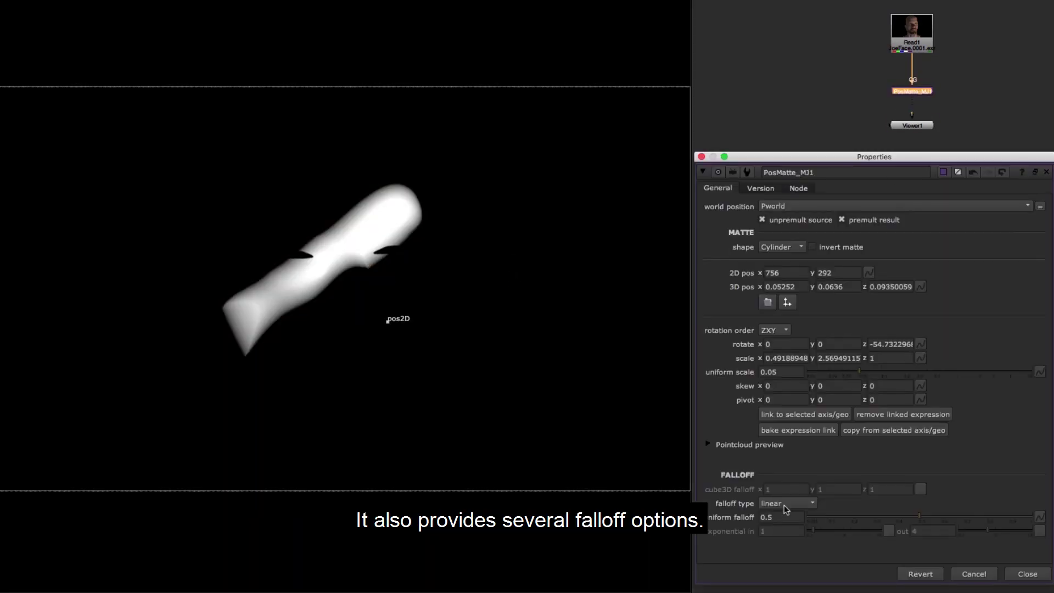
left_click(785, 503)
left_click(785, 503)
- Change the matte shape to Cube, reset its Z rotation to 0 and set its X and Y scale to 1
left_click(780, 247)
left_click(779, 260)
left_click(889, 344)
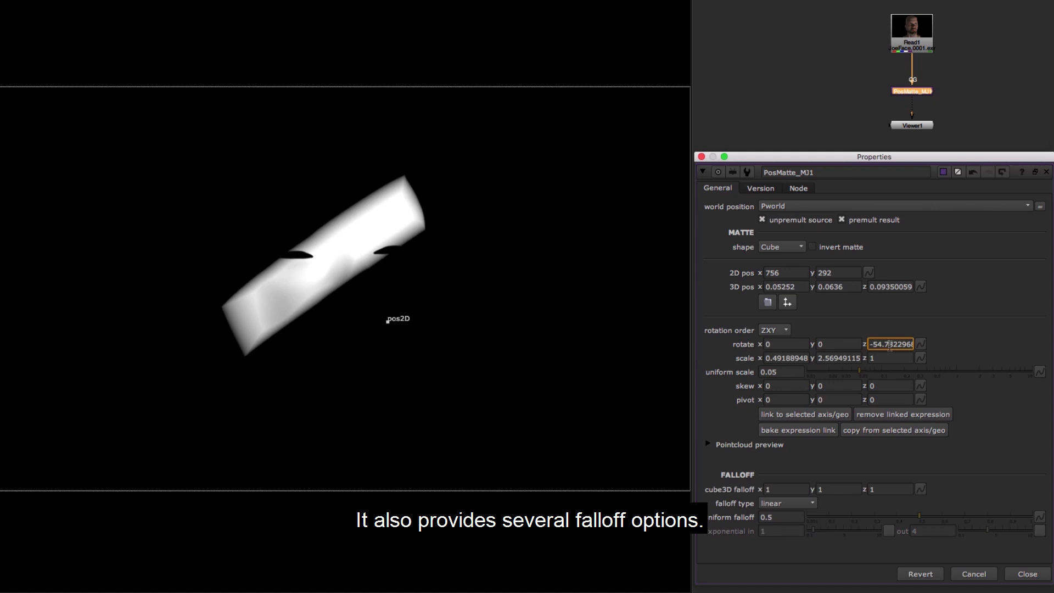
double_click(890, 344)
type("0")
key("Tab")
type("1")
key("Tab")
- Vary the cube3D falloff per axis: try 0.3 on X, restore X to 1, set Y to 0.5 and edit Z
type("1")
left_click(779, 489)
type(".3")
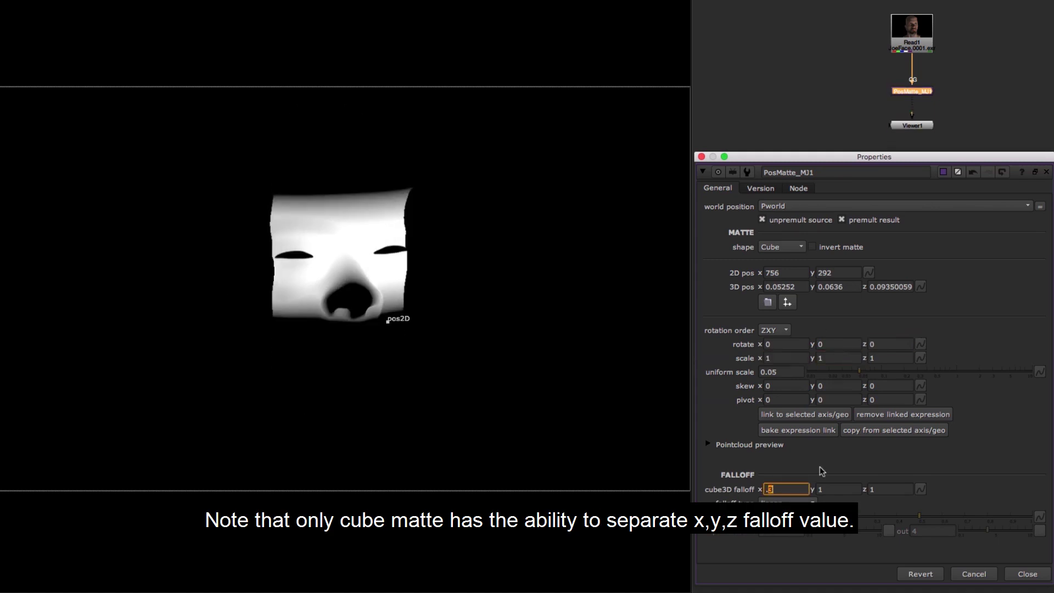
key("BackSpace")
type(".5")
key("shift+Tab")
type("1")
key("Return")
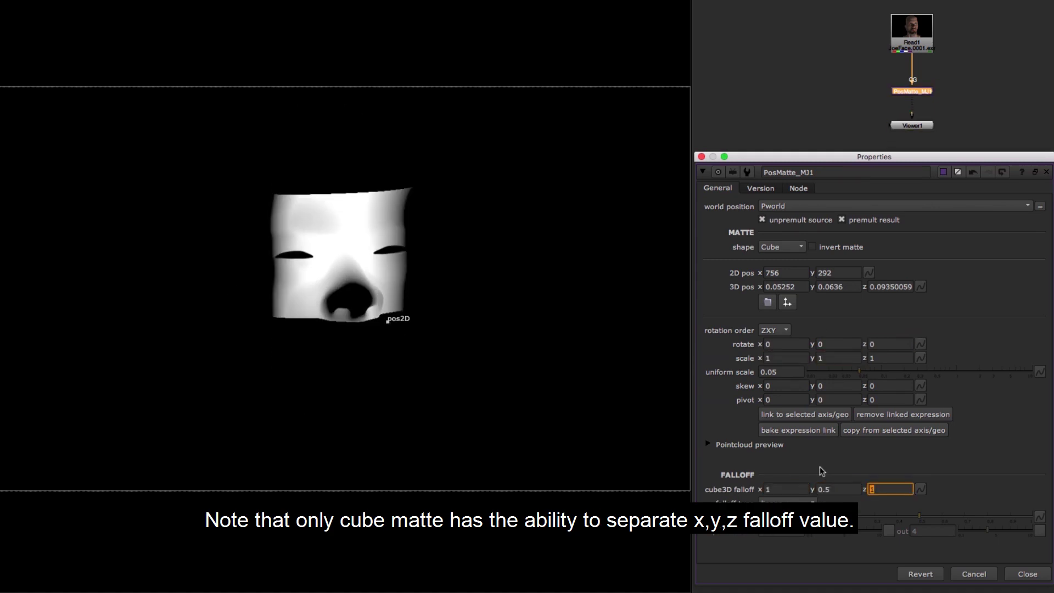
type("0")
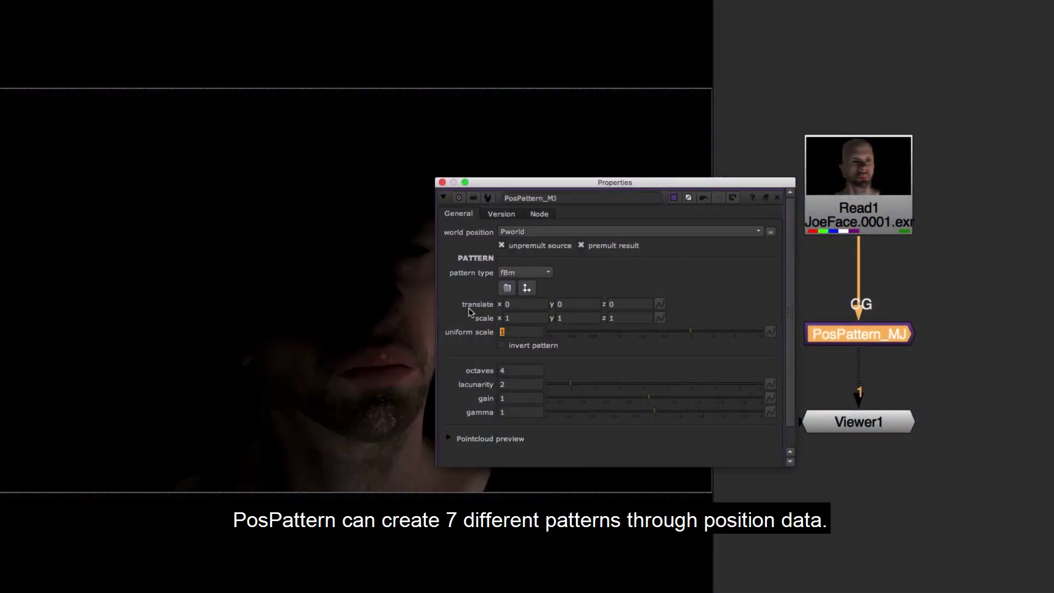
- Adjust the PosPattern_MJ scale and cycle the pattern type through noise, random, stripes, ripple and rays
type("0.1")
key("Return")
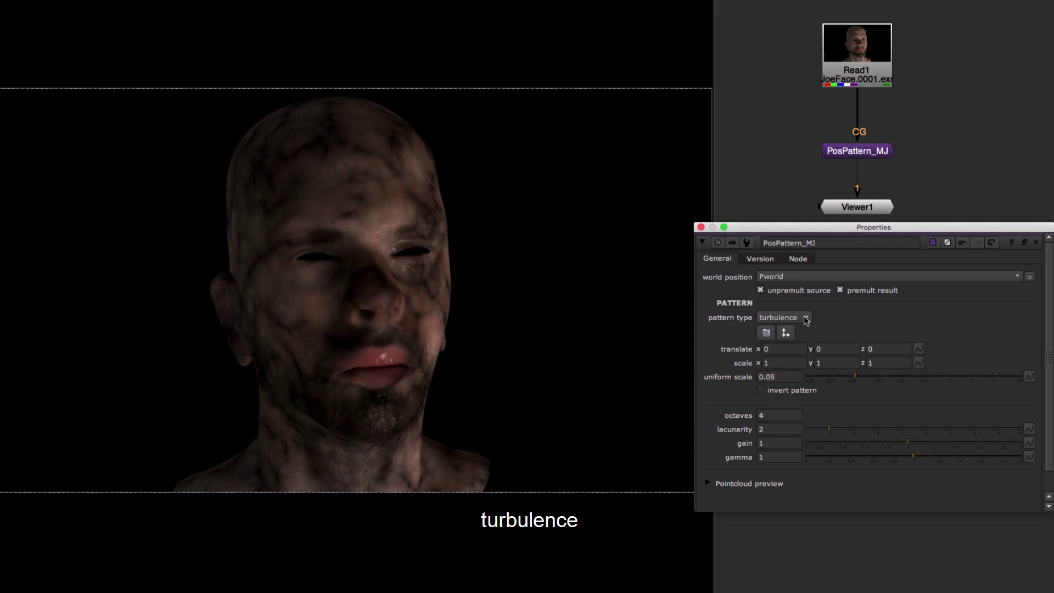
left_click(806, 318)
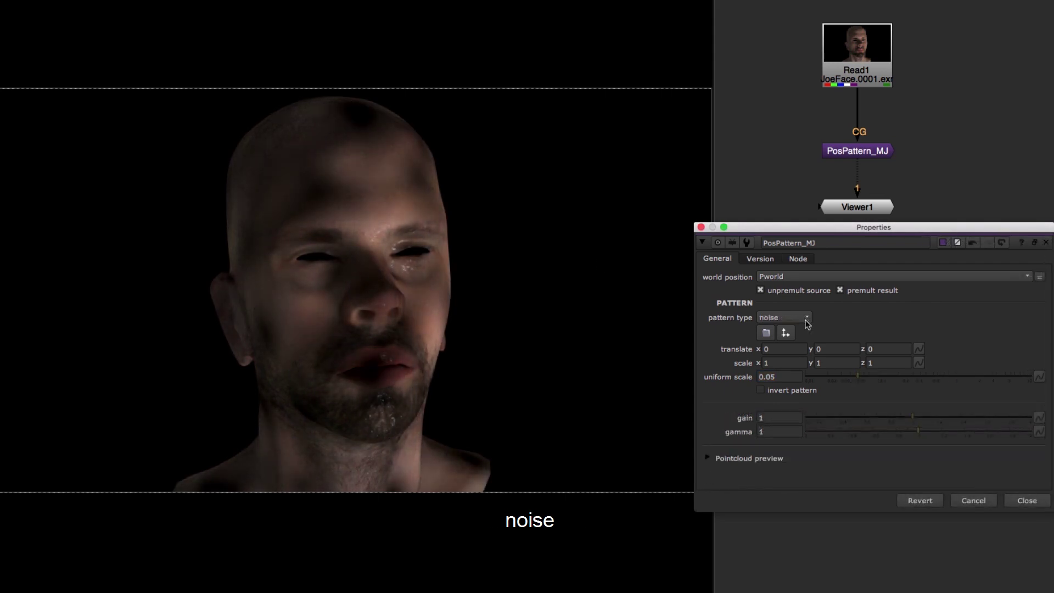
left_click(806, 318)
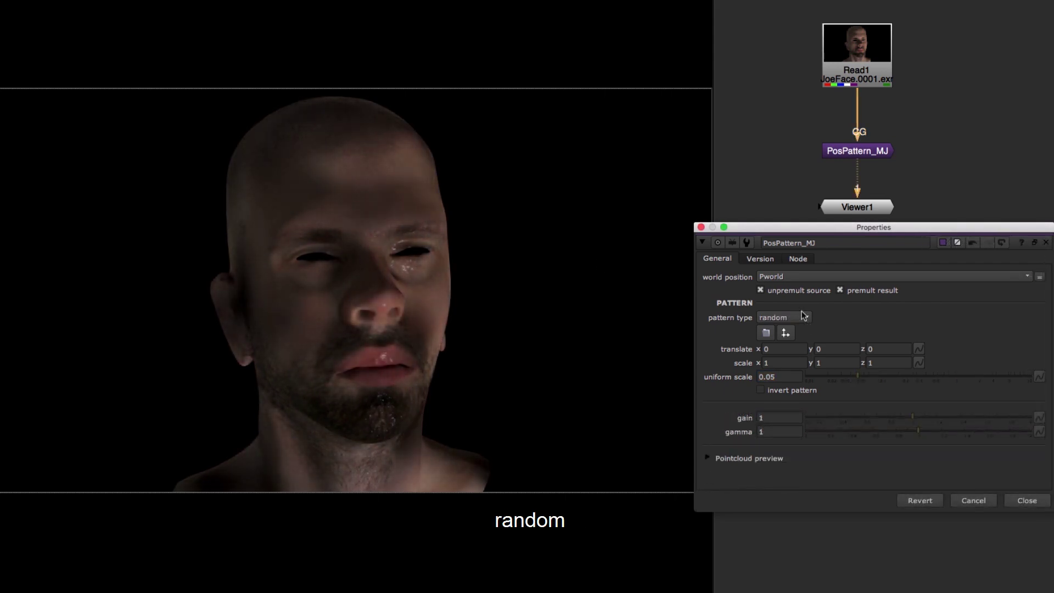
left_click(803, 317)
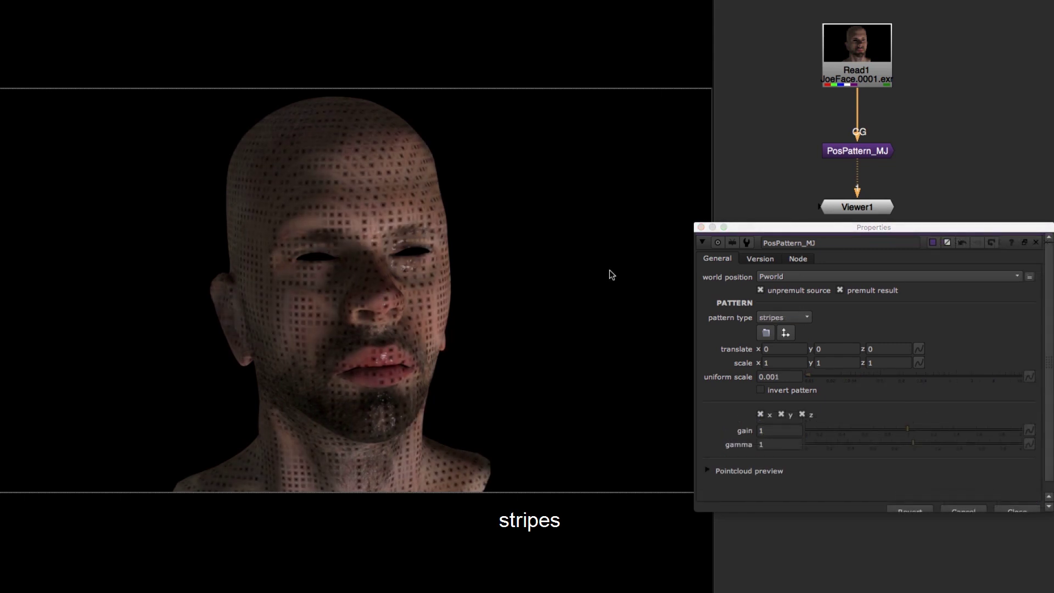
left_click(806, 317)
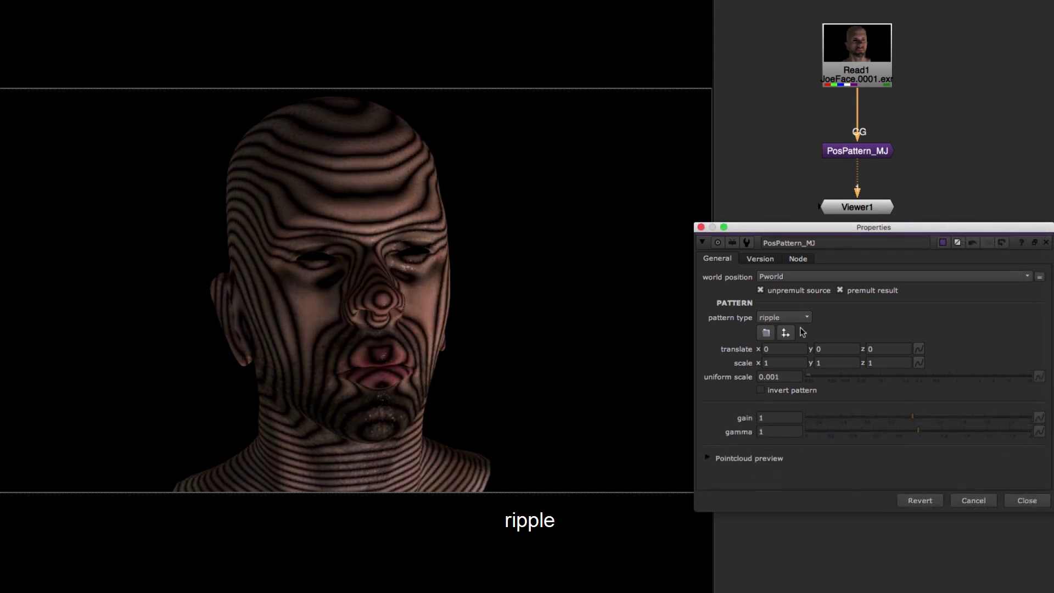
left_click(806, 317)
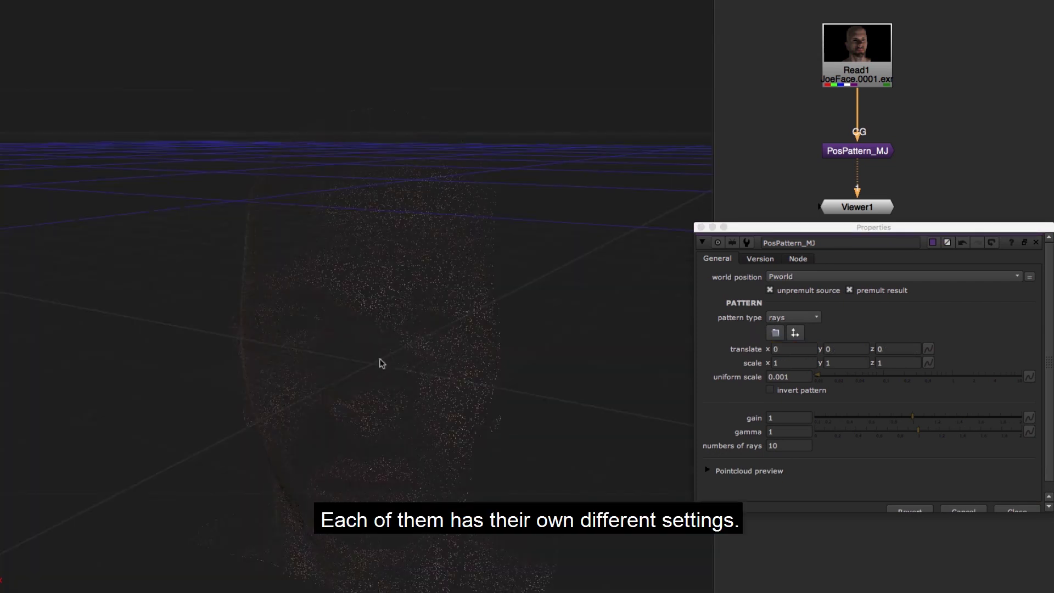
- Select a pointcloud vertex near the nose in 3D, snap the rays pattern to it and return to the 2D view
left_click(613, 2)
left_click(618, 5)
left_click(367, 406)
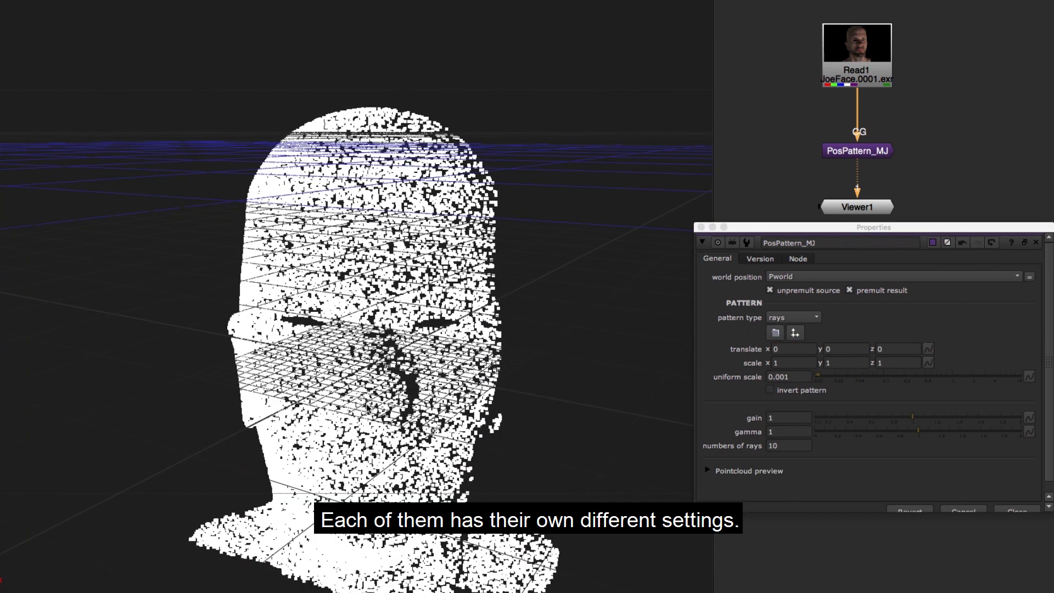
left_click(797, 334)
left_click(808, 337)
key("Tab")
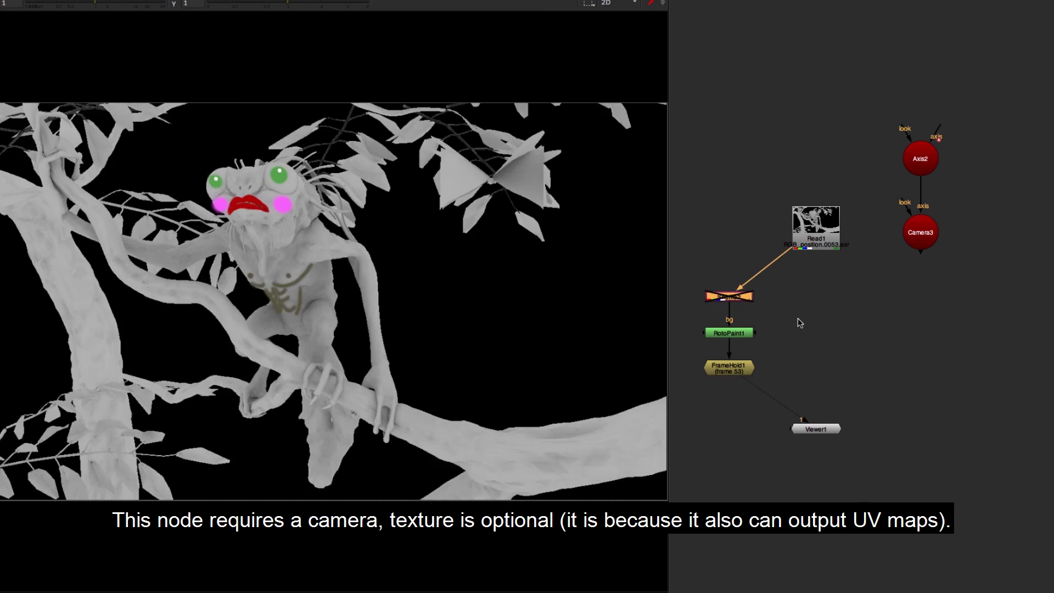
key("d")
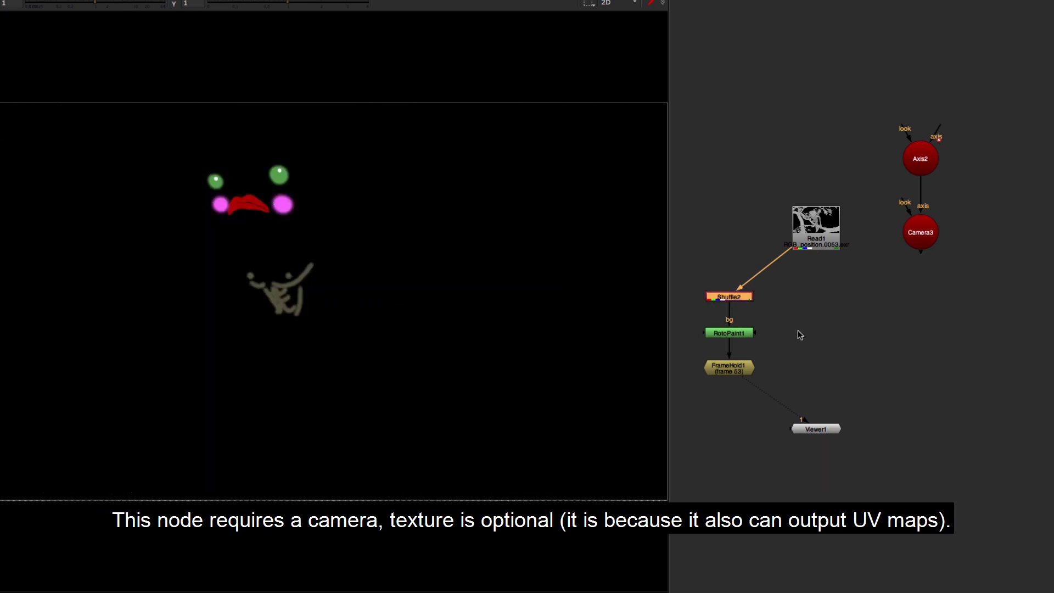
- Enable the Shuffle2 node and create a PosProjection_MJ node beside FrameHold1
left_click(859, 353)
key("Tab")
type("propro")
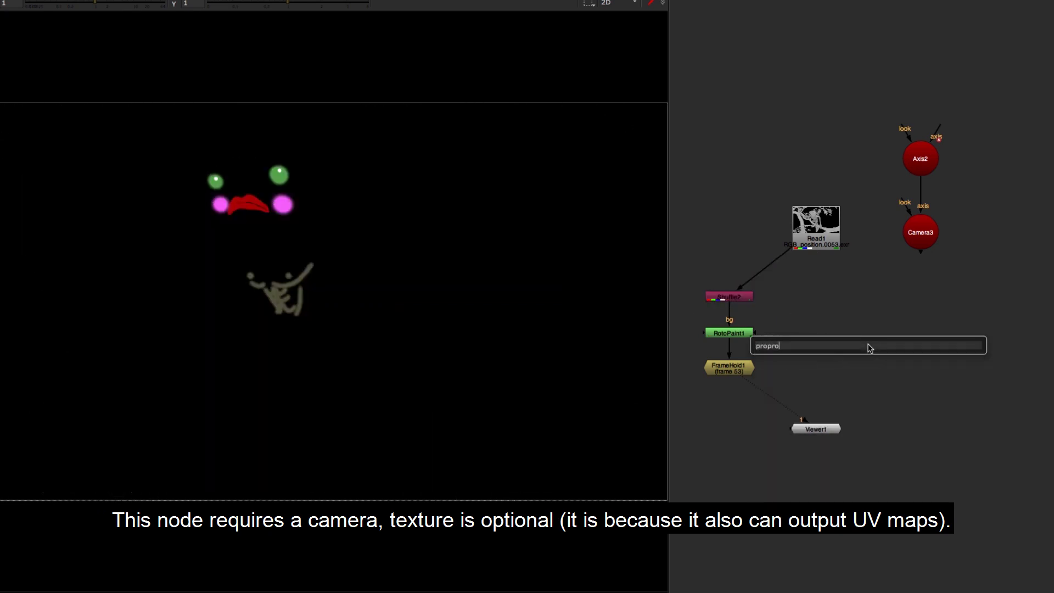
key("BackSpace")
key("BackSpace")
key("BackSpace")
key("BackSpace")
type("osproj")
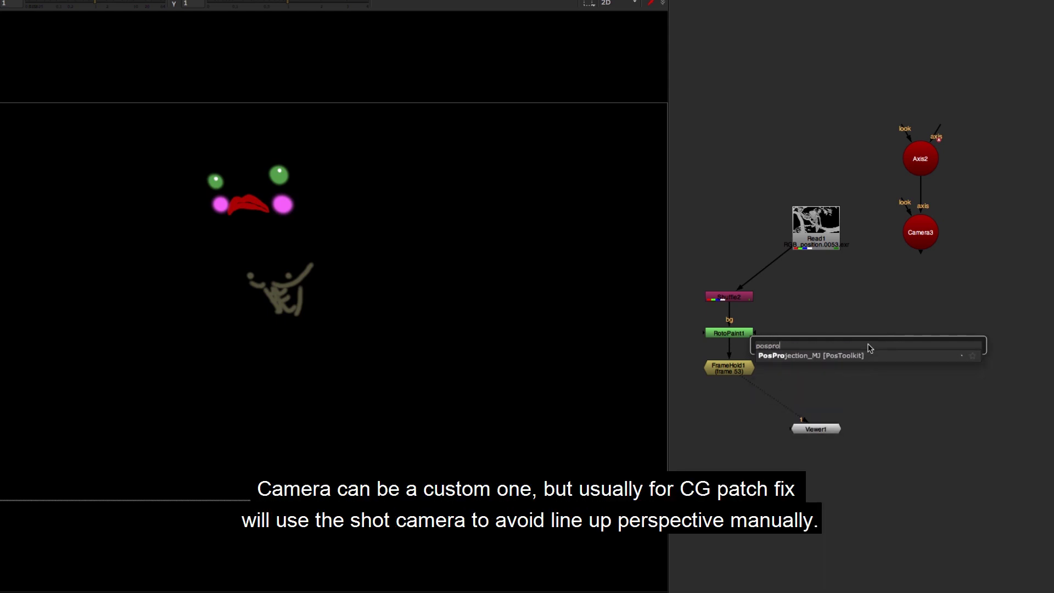
key("Return")
- Connect PosProjection_MJ1's CG input to Read1 and its texture input to FrameHold1, and view the node's output
left_click_drag(716, 20, 623, 204)
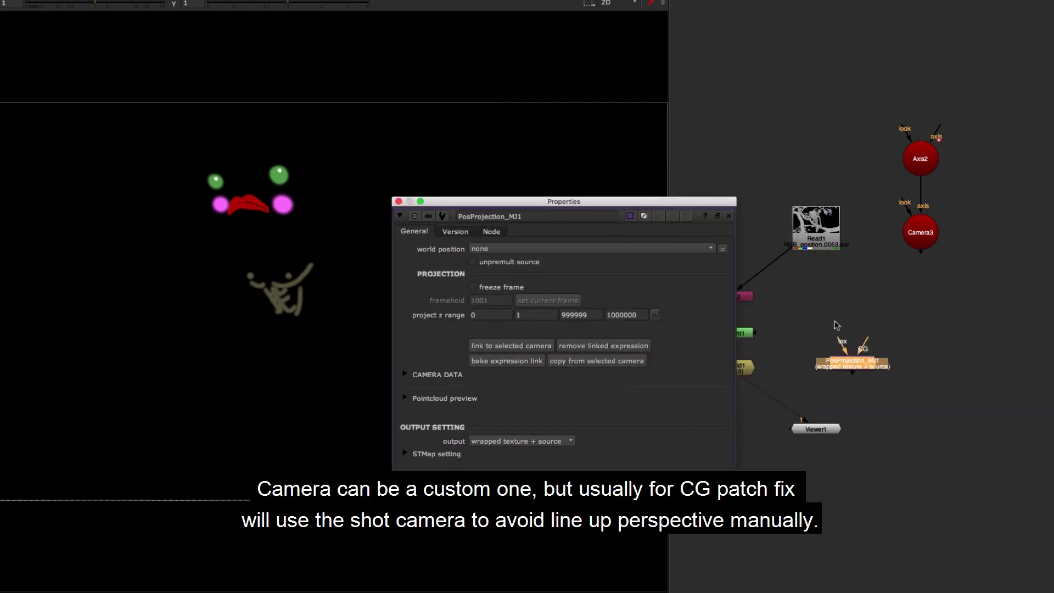
left_click_drag(833, 219, 834, 223)
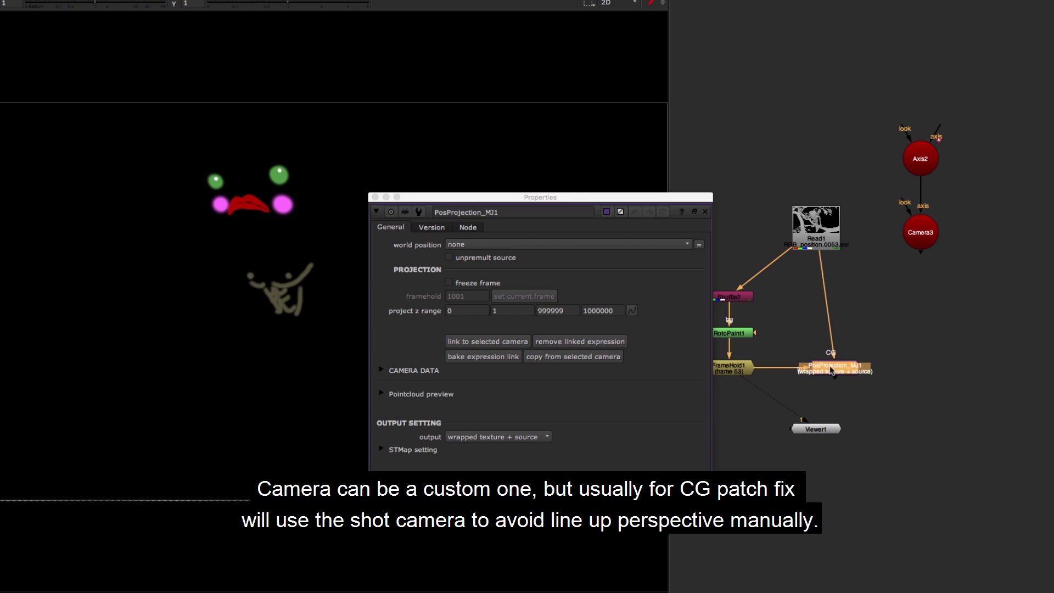
key("1")
- Set PosProjection_MJ1's world position to Pworld, freeze the projection at frame 53 and select Camera3
left_click(476, 243)
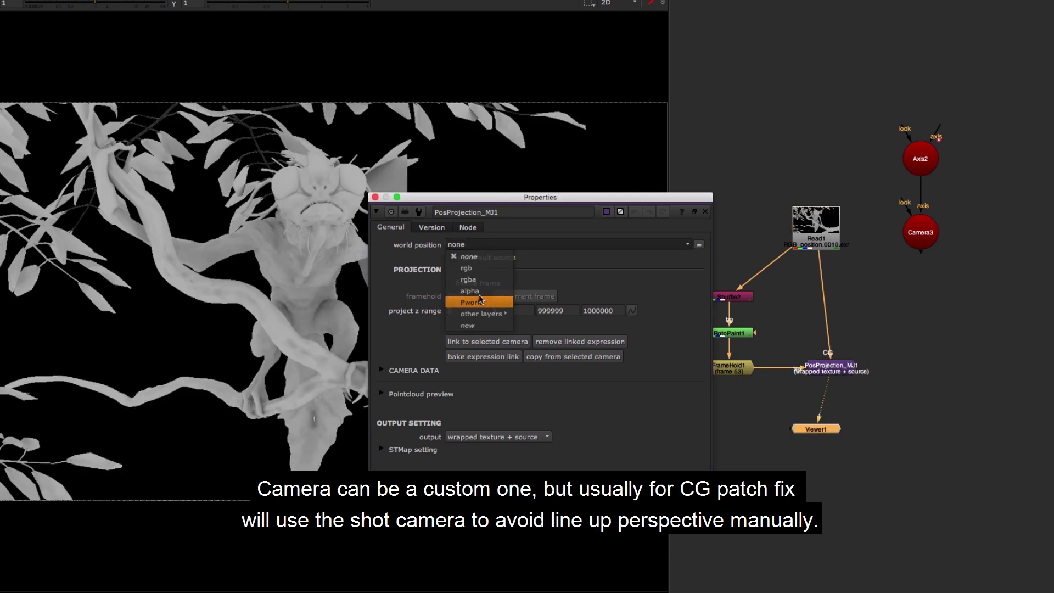
left_click(476, 296)
type("53")
key("Return")
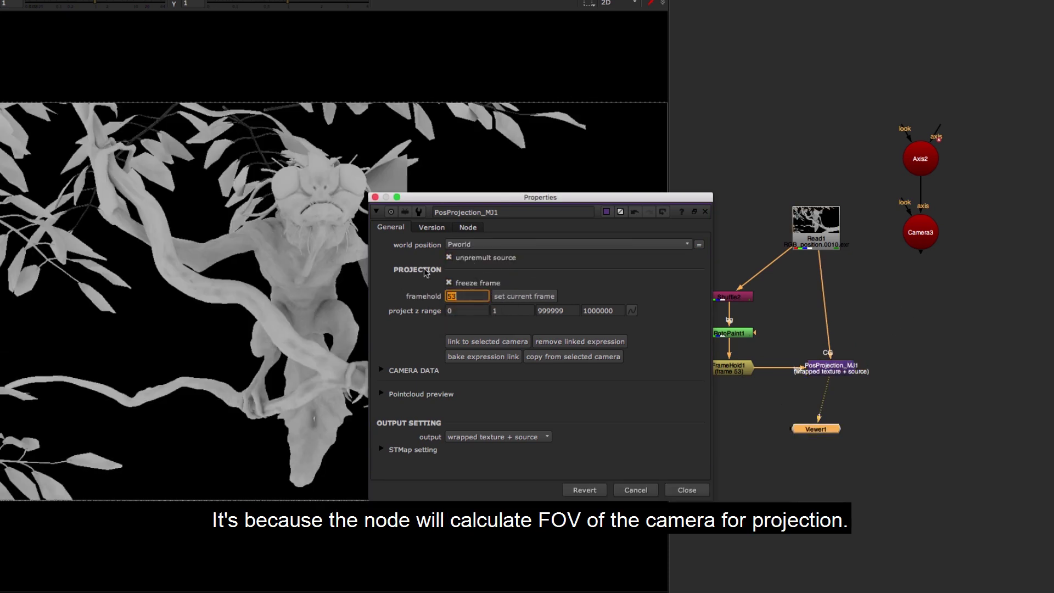
left_click(920, 232)
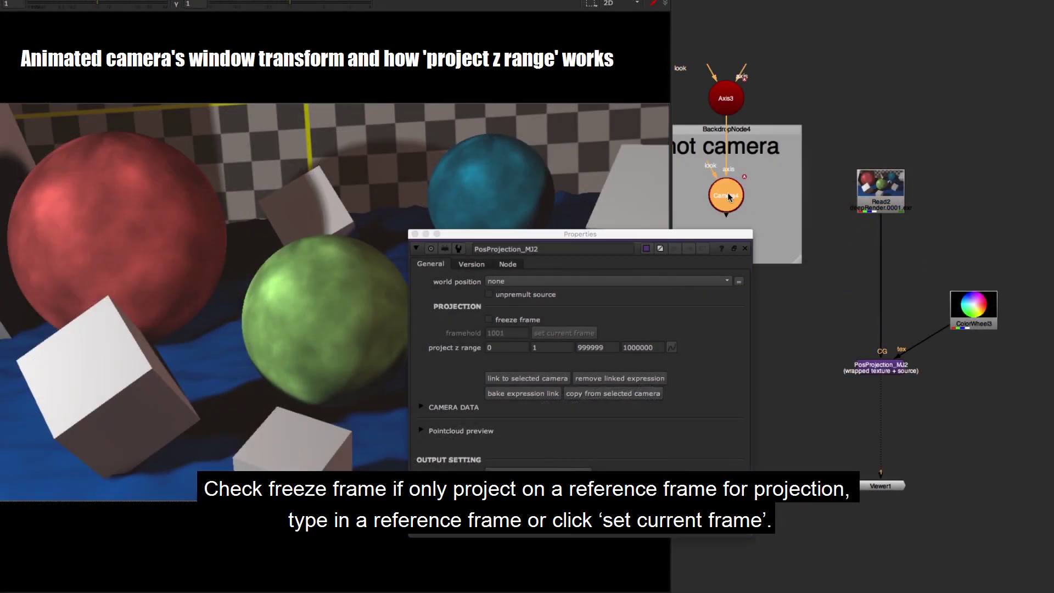
- Set PosProjection_MJ2's world position to deepPosition and freeze the projection at the current frame
left_click(520, 282)
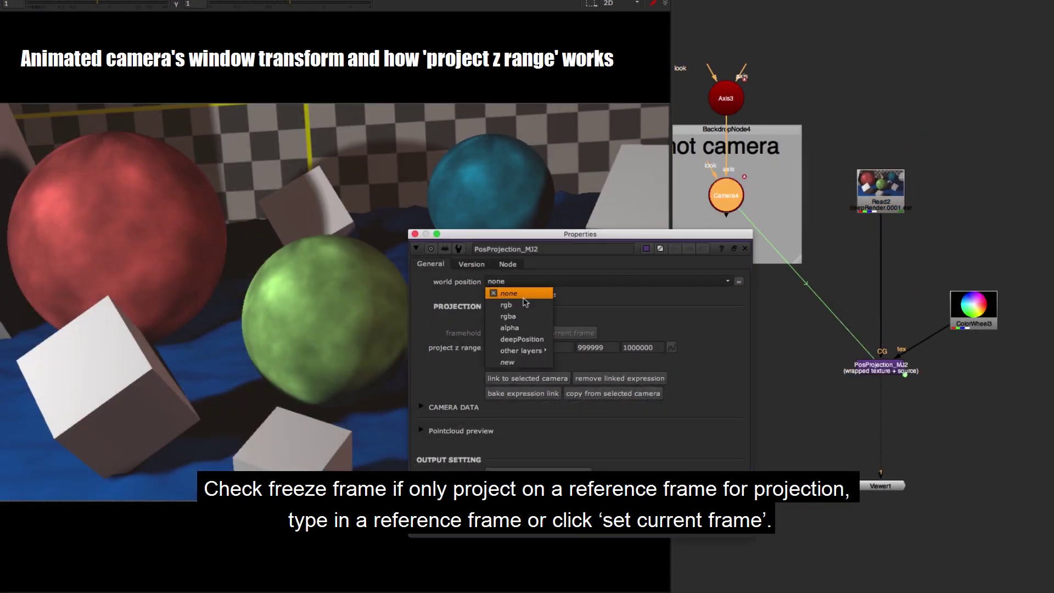
left_click(526, 338)
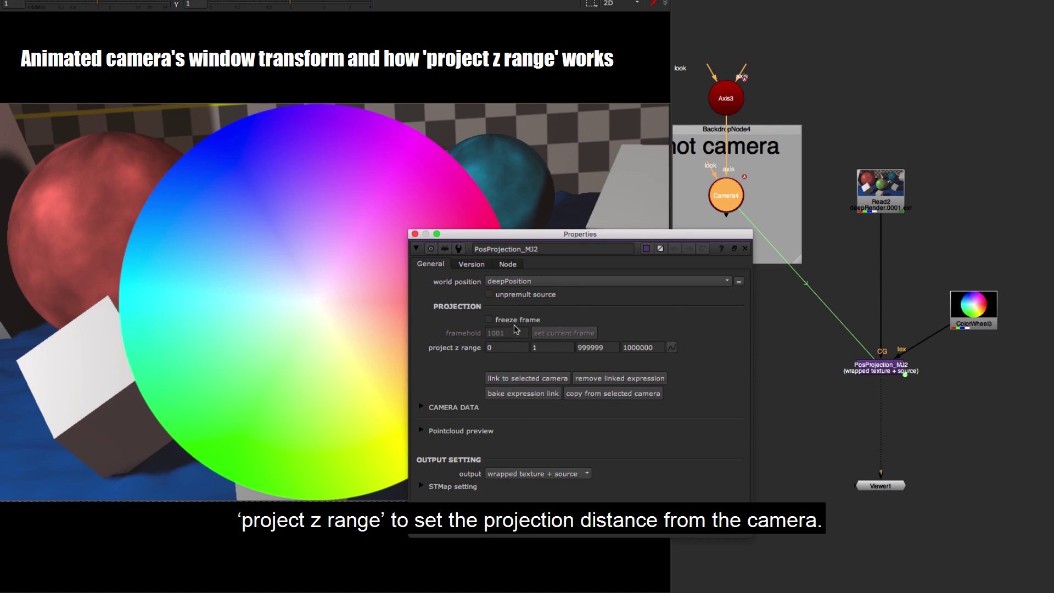
left_click(546, 335)
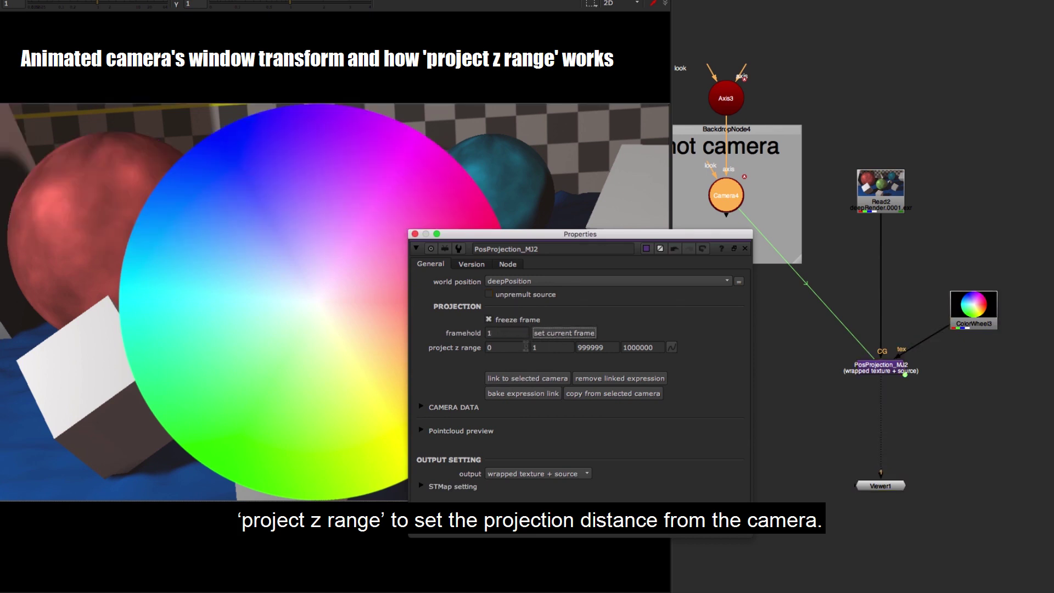
- Set PosProjection_MJ2's project z range to 40, 55, 80 and 100
left_click(501, 347)
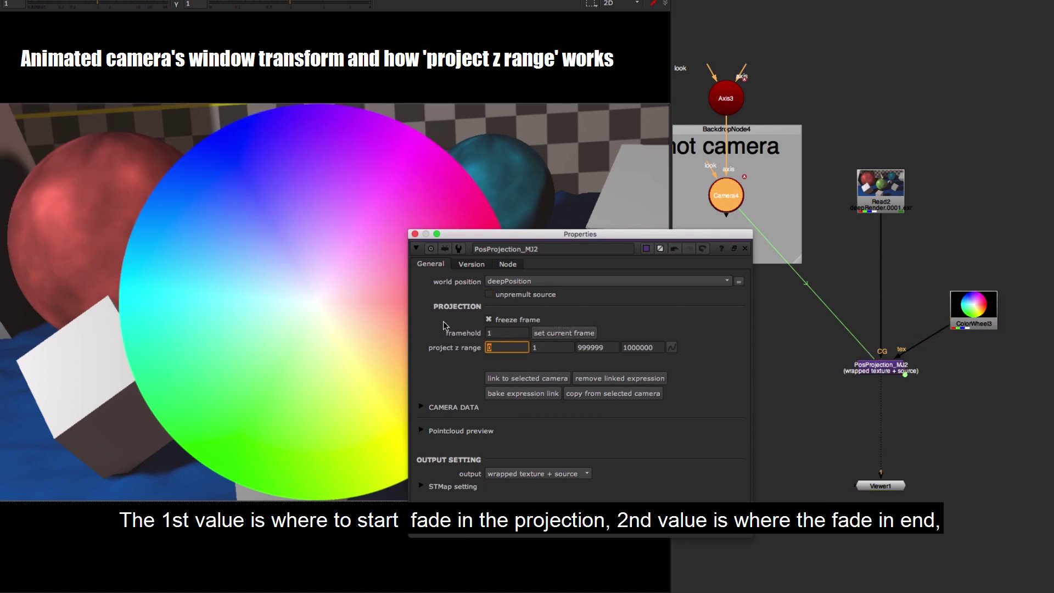
type("55")
key("Tab")
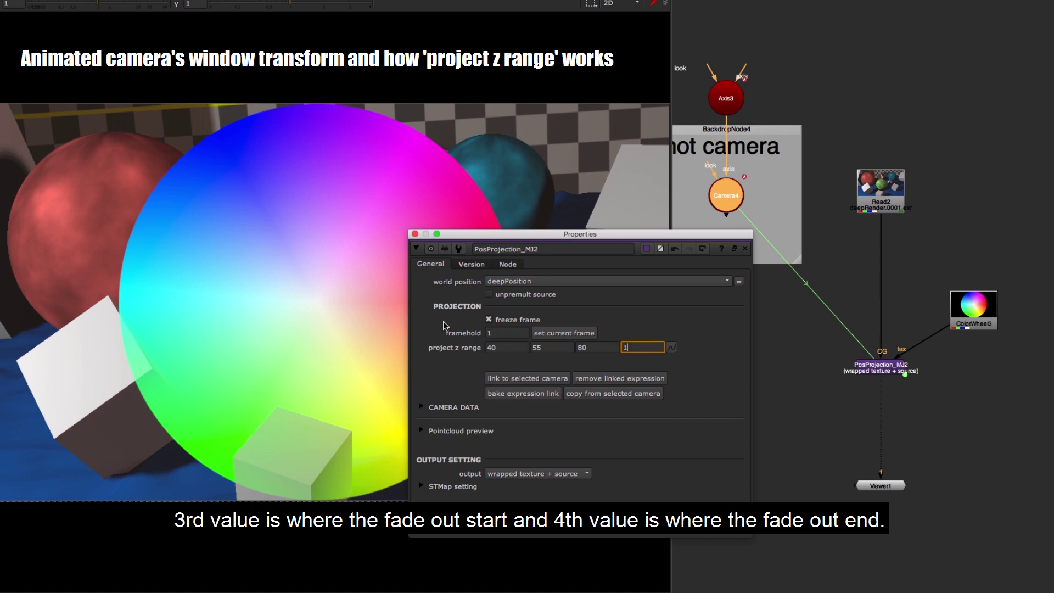
key("Return")
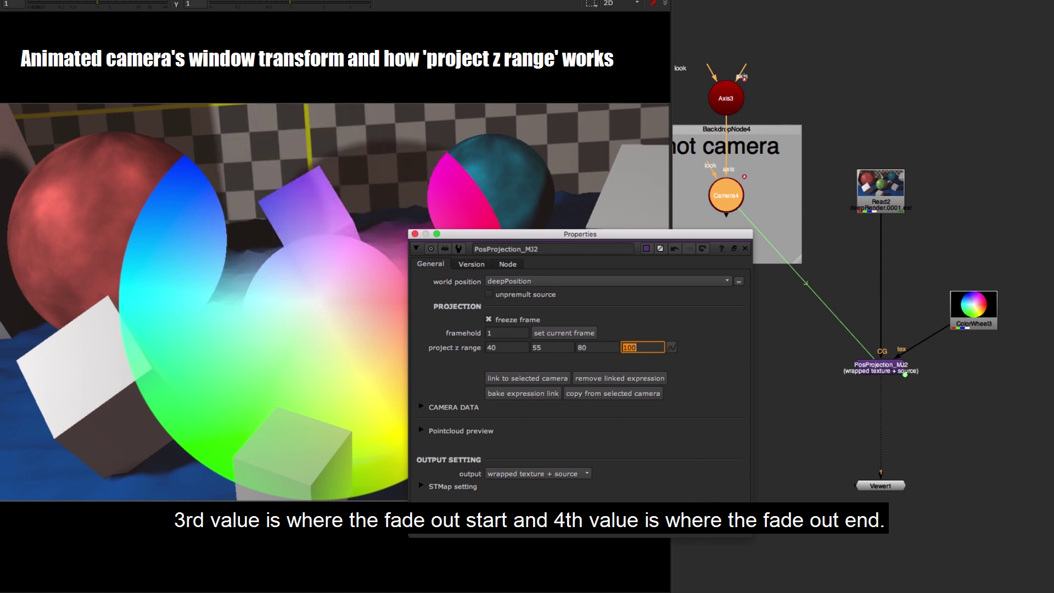